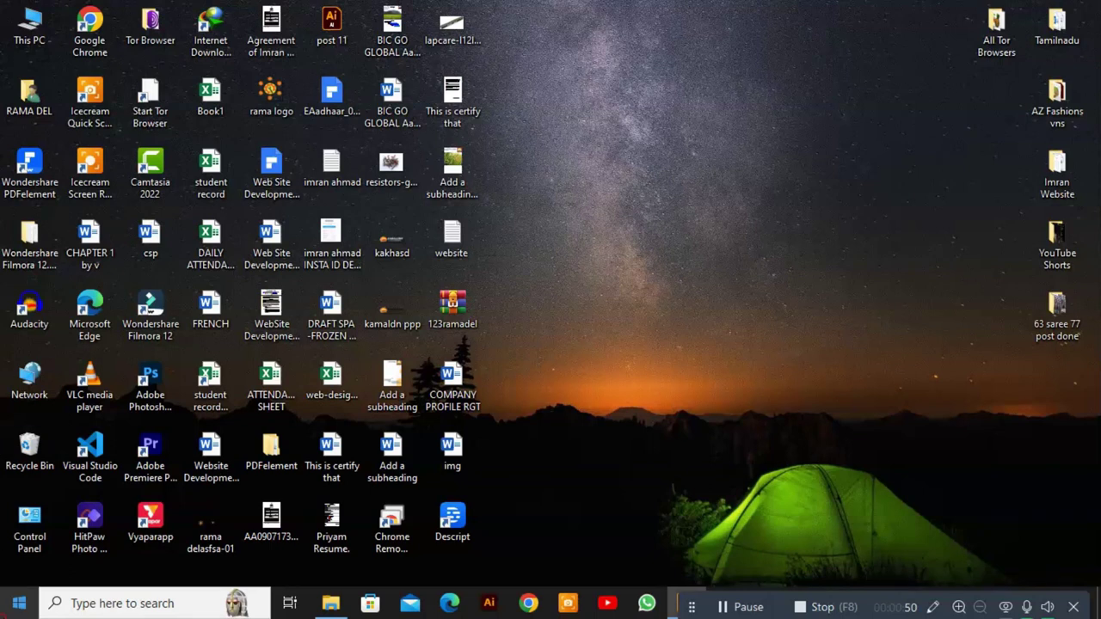
From the Windows desktop, open the Start menu's list of installed apps.
{"action": "left_click", "coordinate": [19, 603]}
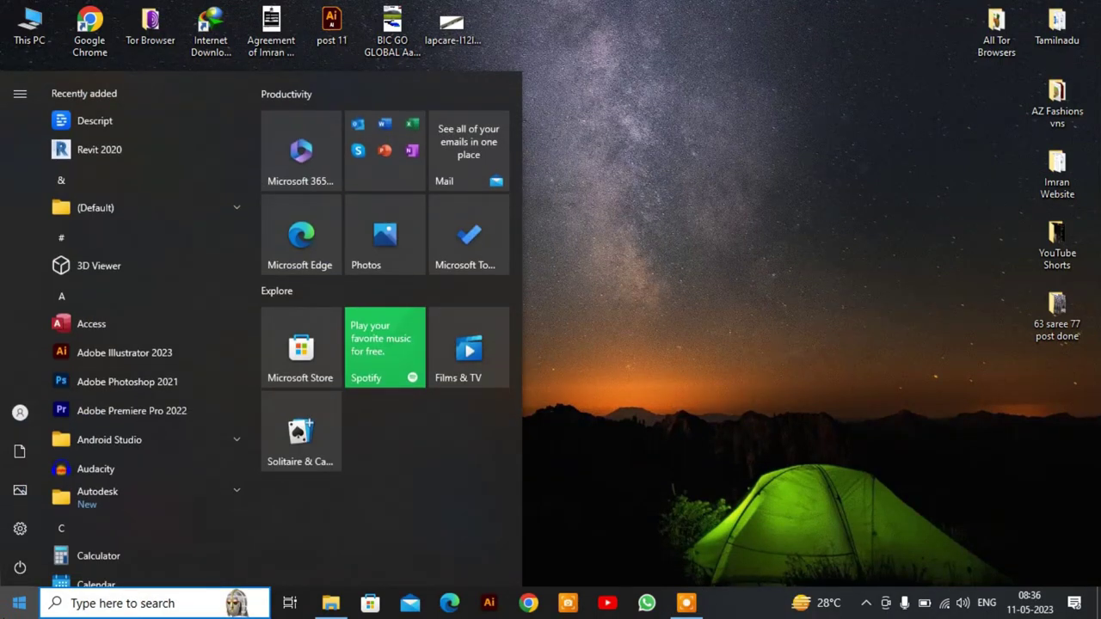
Launch Audacity 3.2.5 from the app list and dismiss the Welcome to Audacity dialog.
{"action": "left_click", "coordinate": [112, 469]}
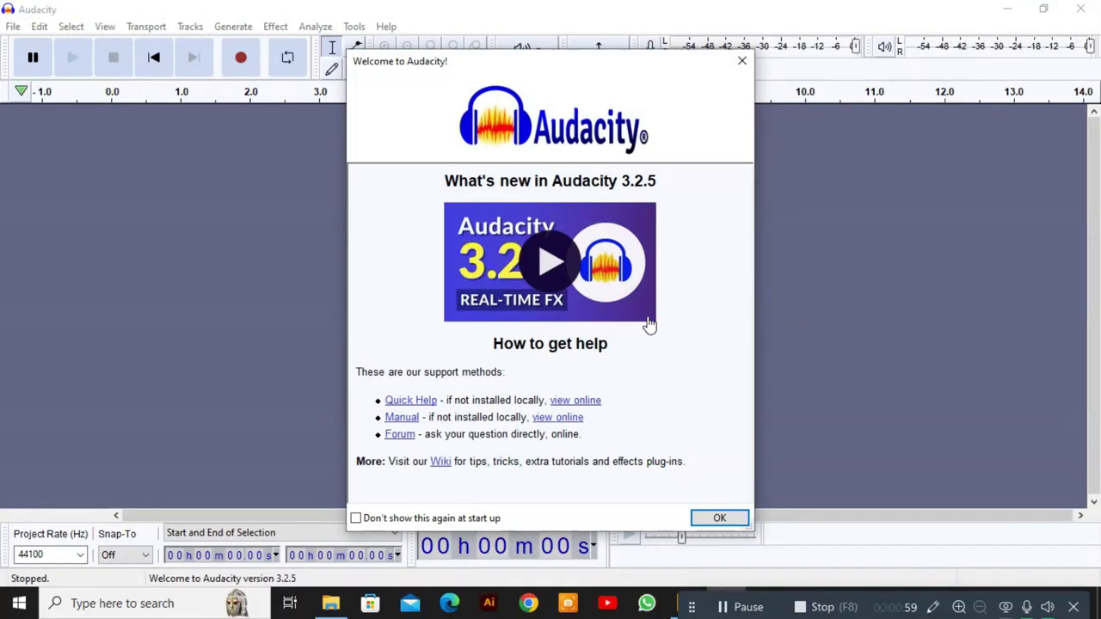
{"action": "left_click", "coordinate": [719, 517]}
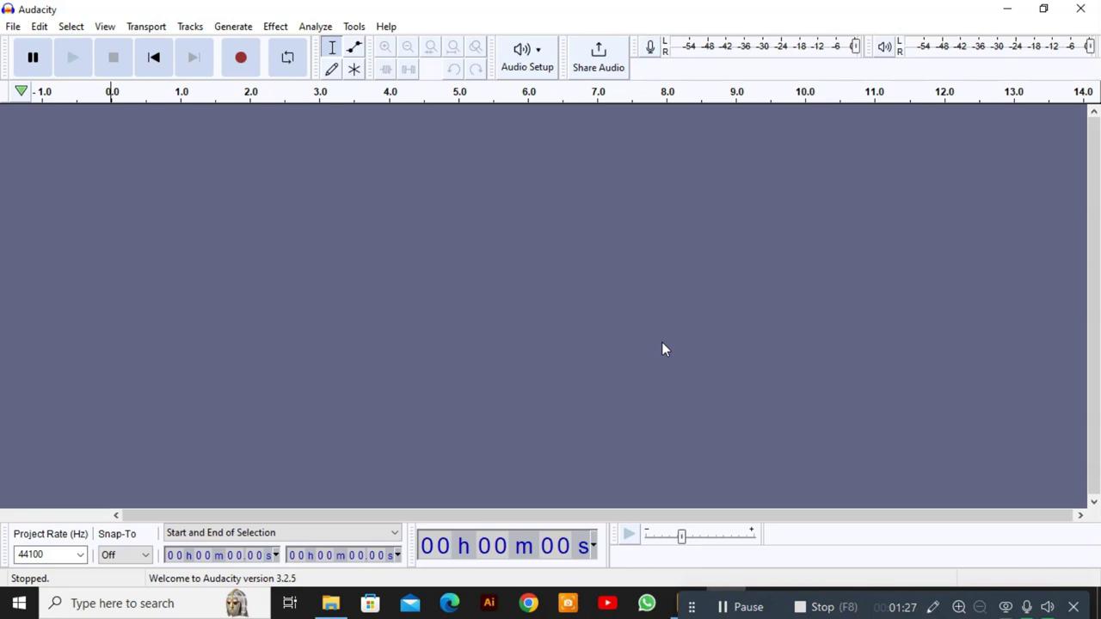
Record a roughly 12-second spoken voice clip onto a new stereo track, Audio 1.
{"action": "left_click", "coordinate": [13, 26]}
{"action": "left_click", "coordinate": [436, 278]}
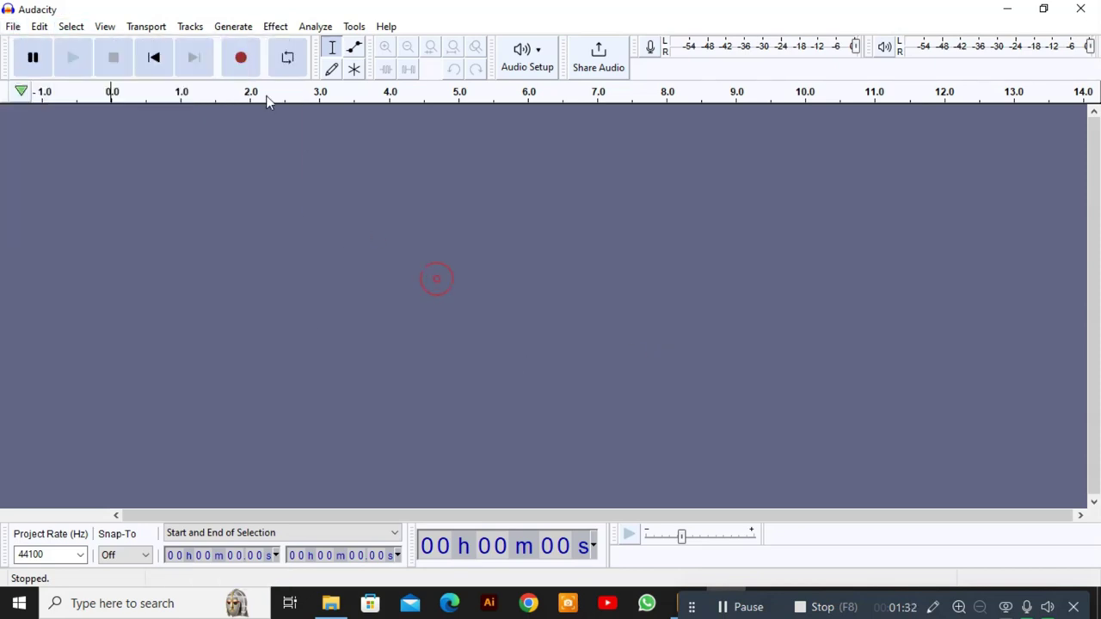
{"action": "left_click", "coordinate": [241, 58]}
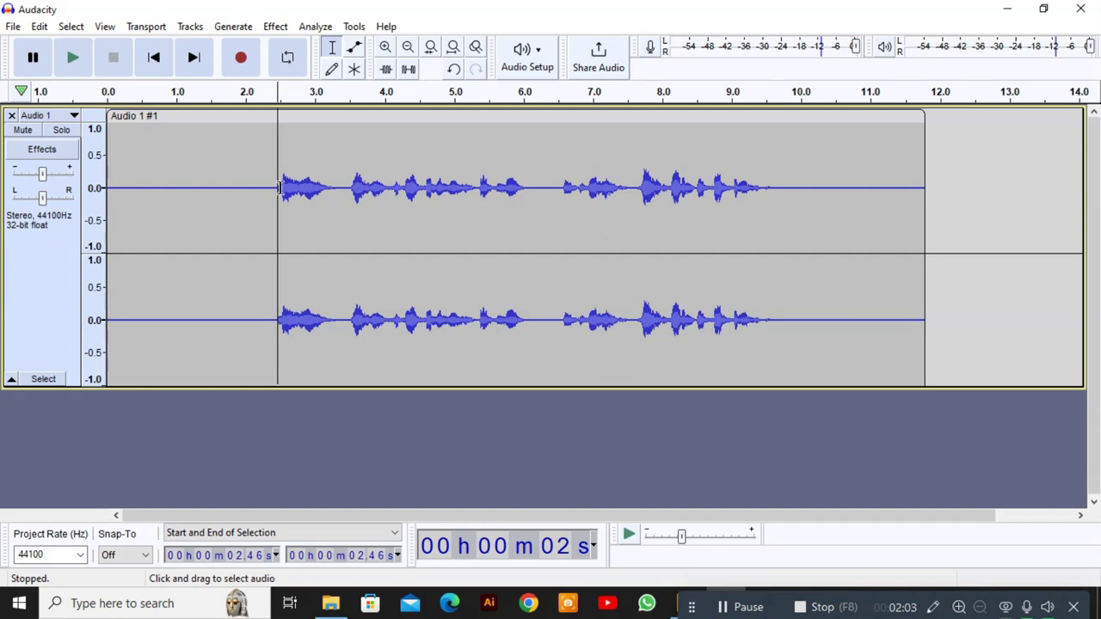
Capture a noise profile from the silent stretch between 0.22 and 2.36 s.
{"action": "left_click_drag", "start_coordinate": [269, 187], "coordinate": [122, 185]}
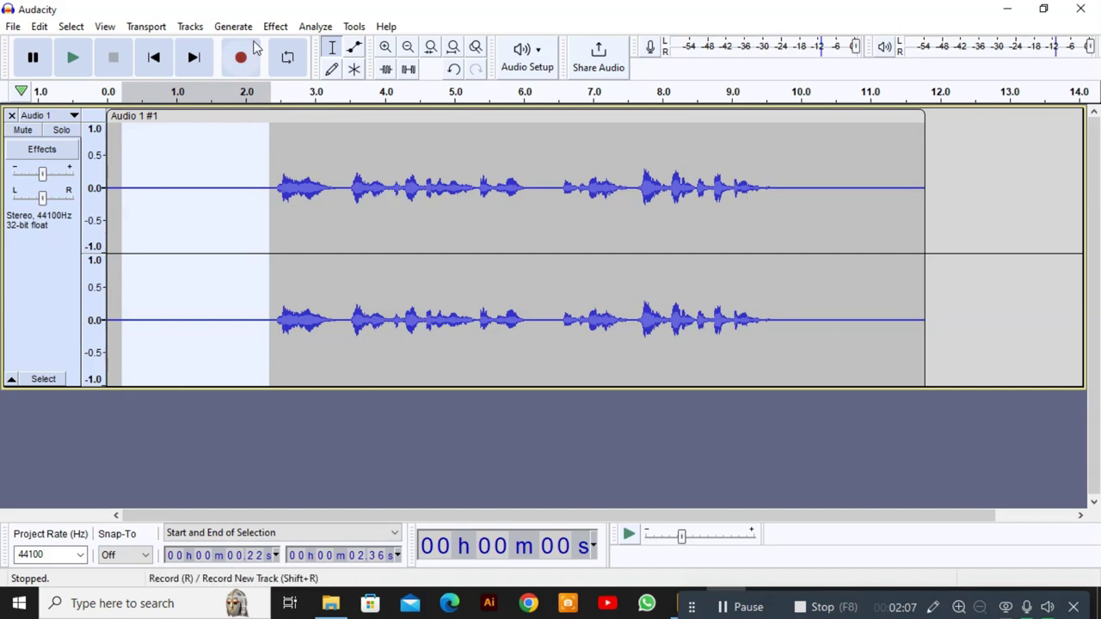
{"action": "left_click", "coordinate": [277, 27]}
{"action": "mouse_move", "coordinate": [375, 187]}
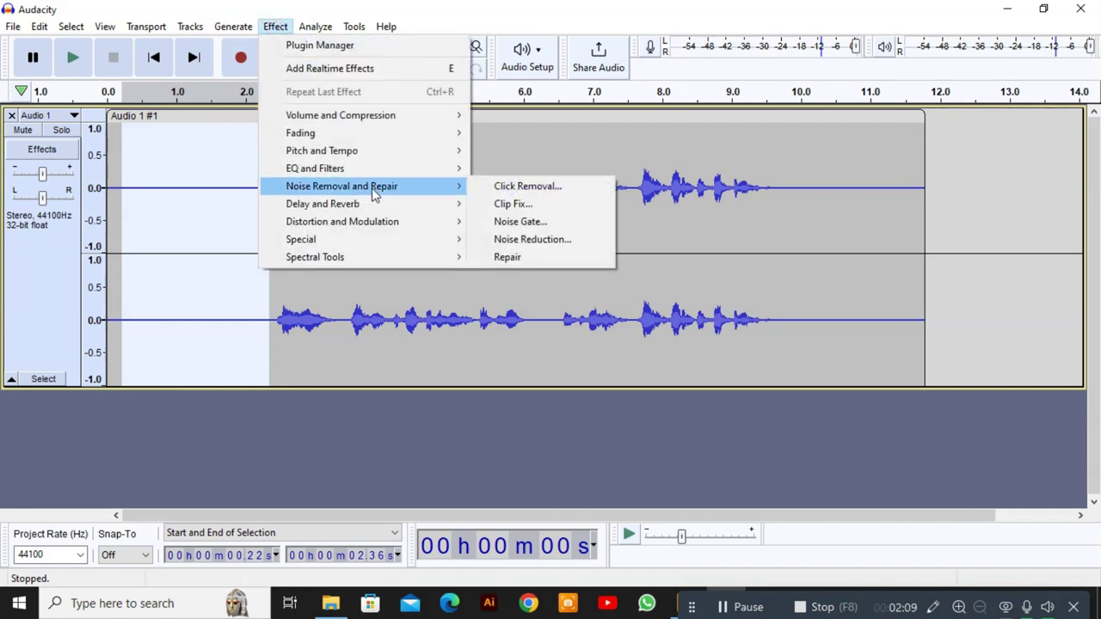
{"action": "left_click", "coordinate": [536, 243]}
{"action": "left_click", "coordinate": [537, 221]}
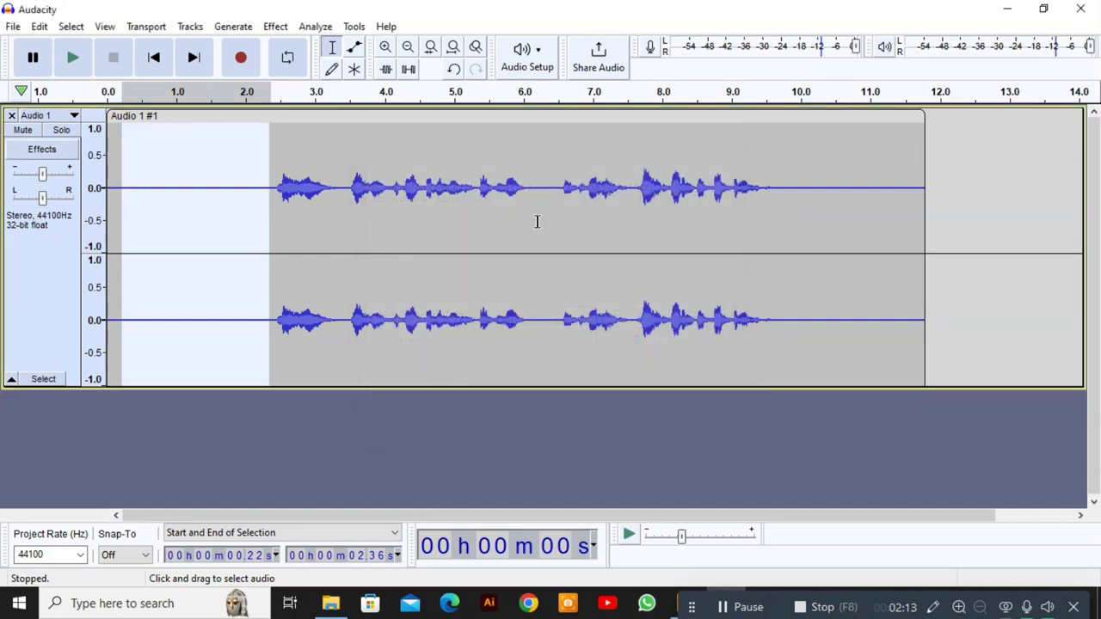
Apply Noise Reduction (12 dB, sensitivity 6.00) to the whole clip.
{"action": "key", "text": "ctrl+a"}
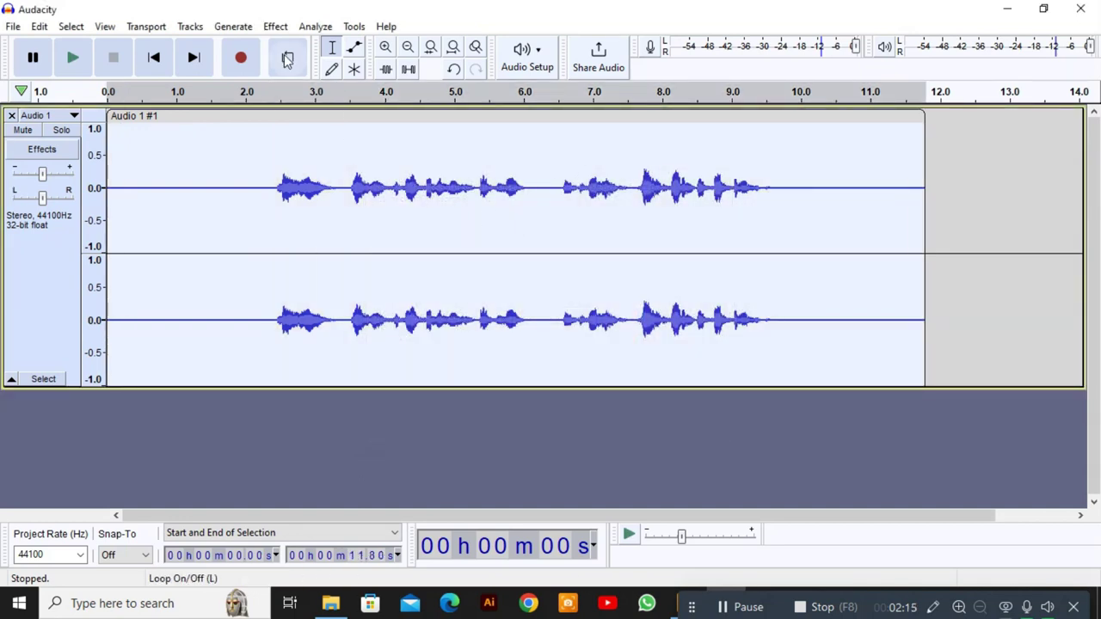
{"action": "left_click", "coordinate": [275, 26]}
{"action": "mouse_move", "coordinate": [382, 202]}
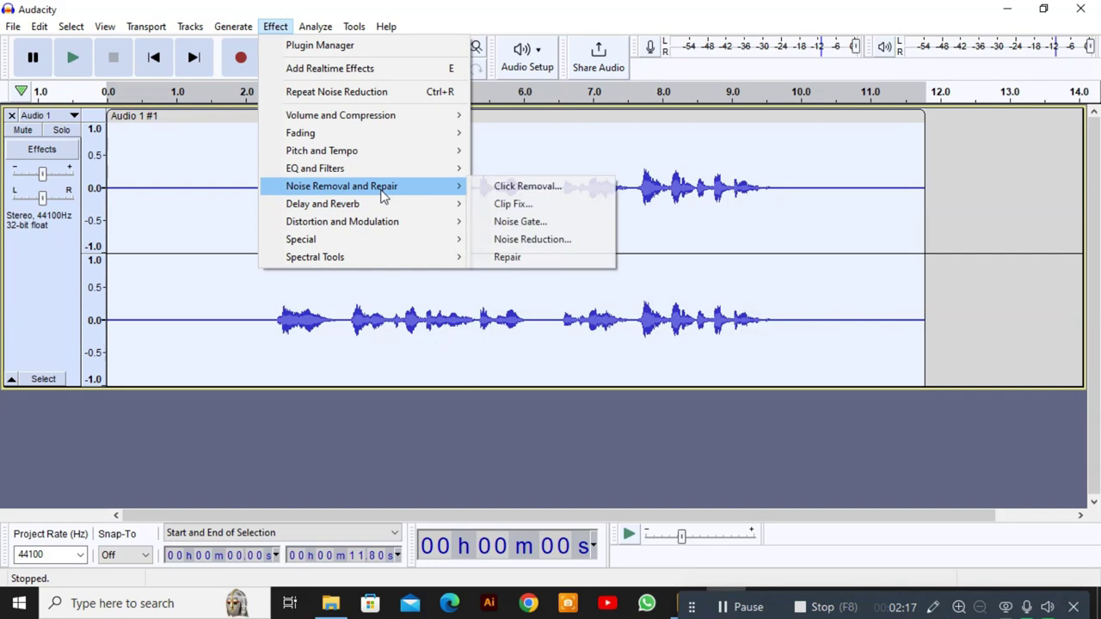
{"action": "left_click", "coordinate": [575, 242]}
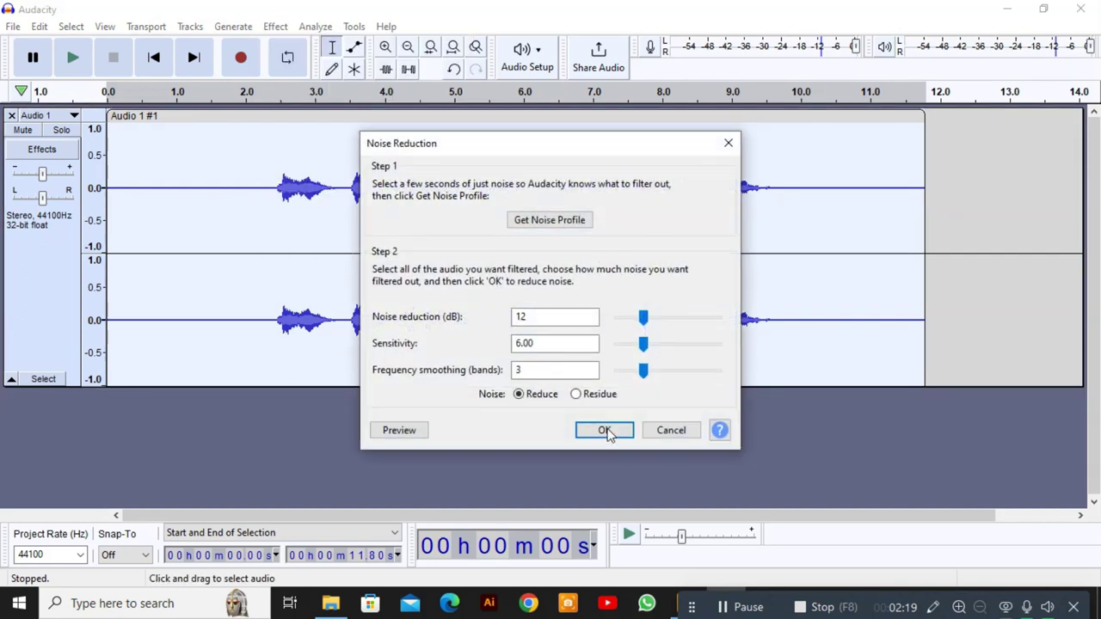
{"action": "left_click", "coordinate": [603, 427]}
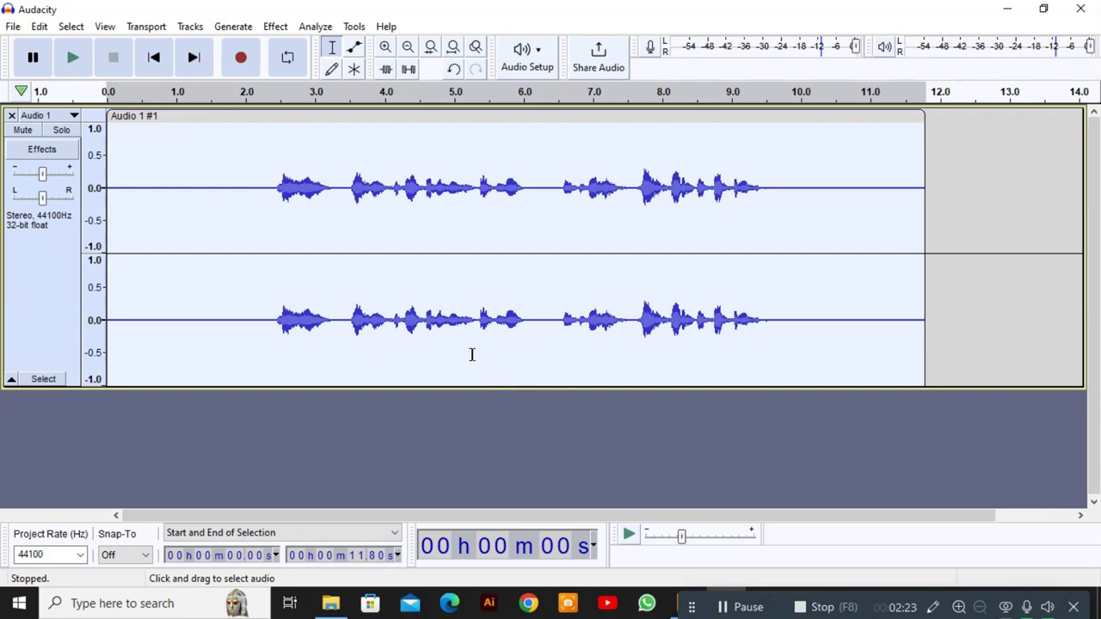
Amplify the voice track by 10.825 dB.
{"action": "left_click", "coordinate": [276, 26]}
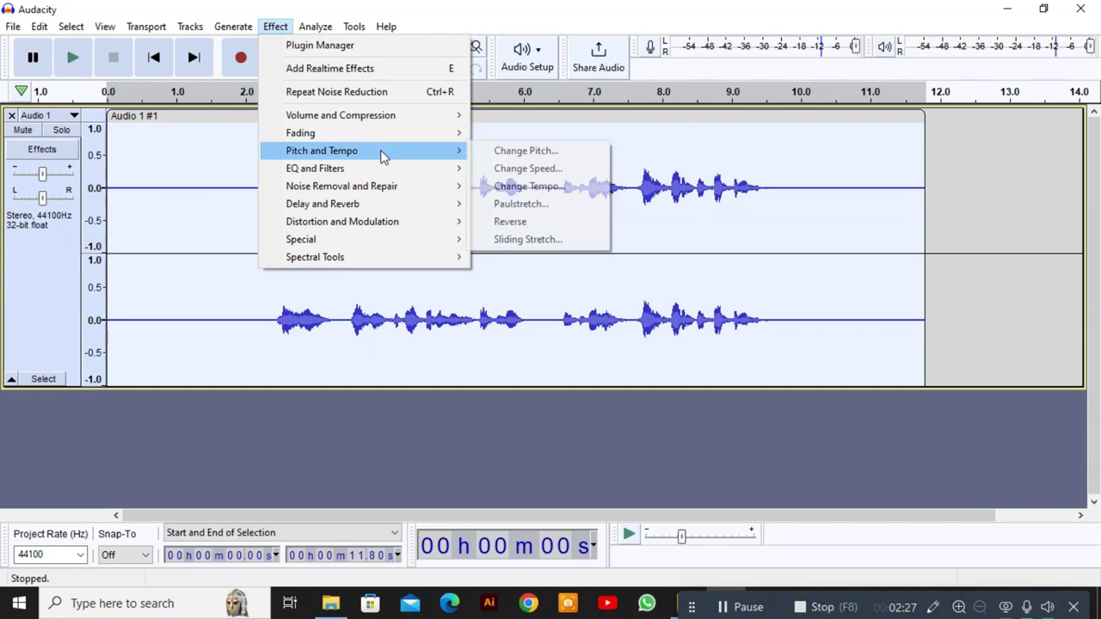
{"action": "mouse_move", "coordinate": [398, 122]}
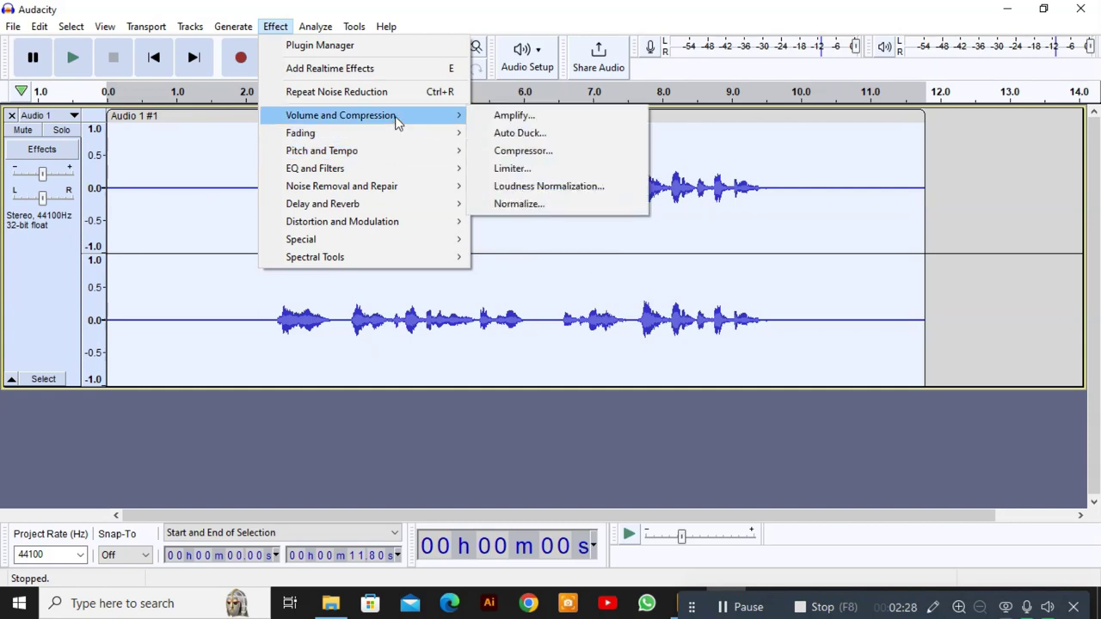
{"action": "left_click", "coordinate": [496, 121]}
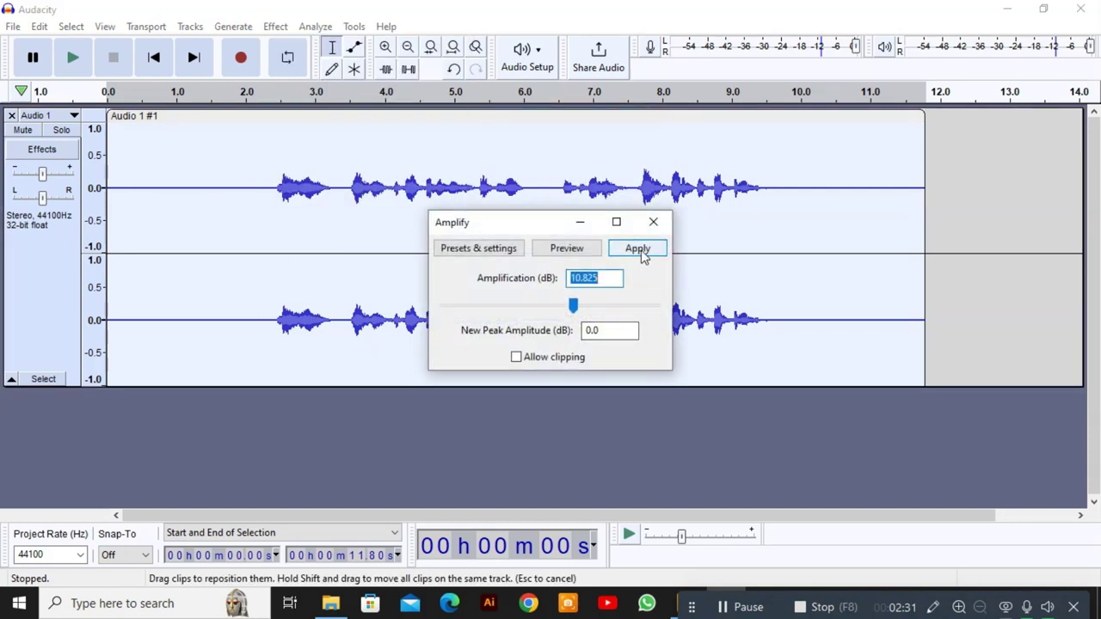
{"action": "left_click", "coordinate": [638, 248]}
Normalize the track's peaks to -1.0 dB, then clear the selection.
{"action": "left_click", "coordinate": [276, 26]}
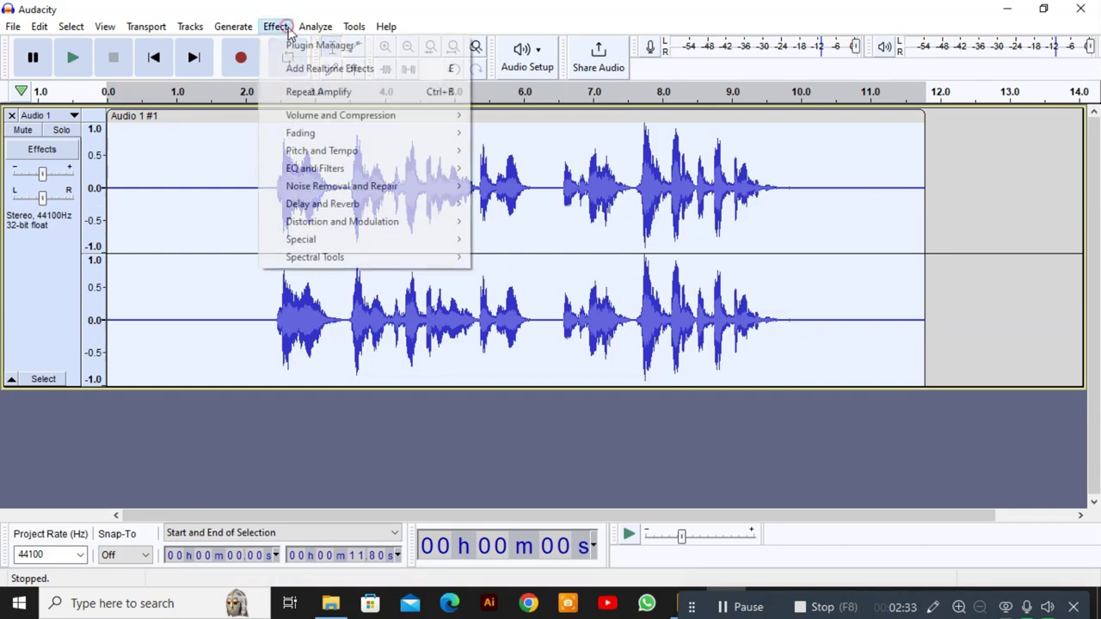
{"action": "mouse_move", "coordinate": [351, 115]}
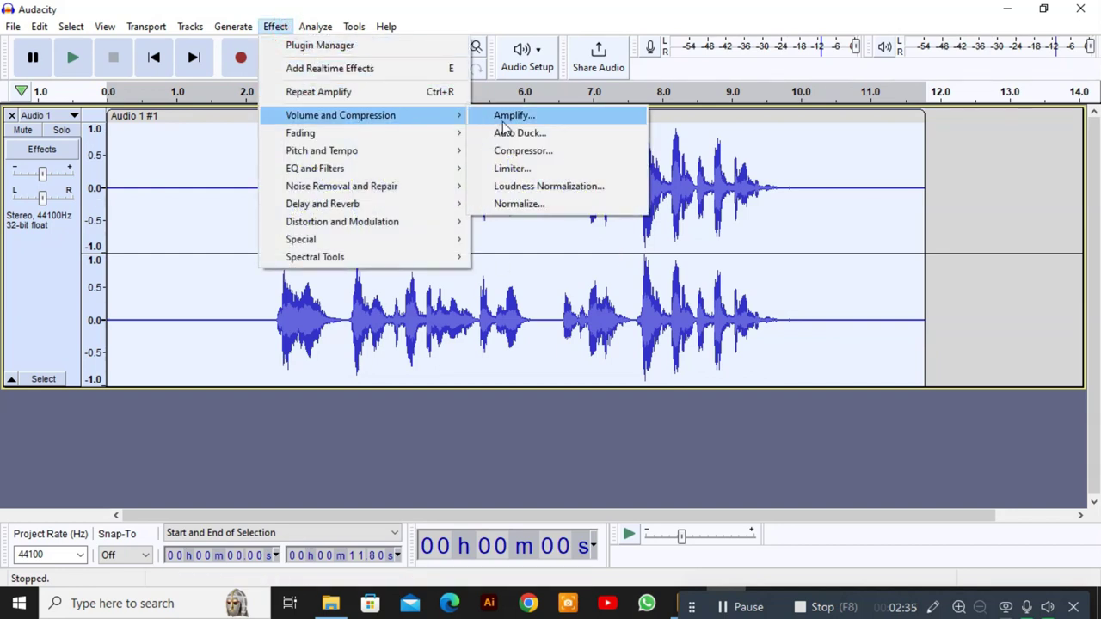
{"action": "left_click", "coordinate": [526, 204]}
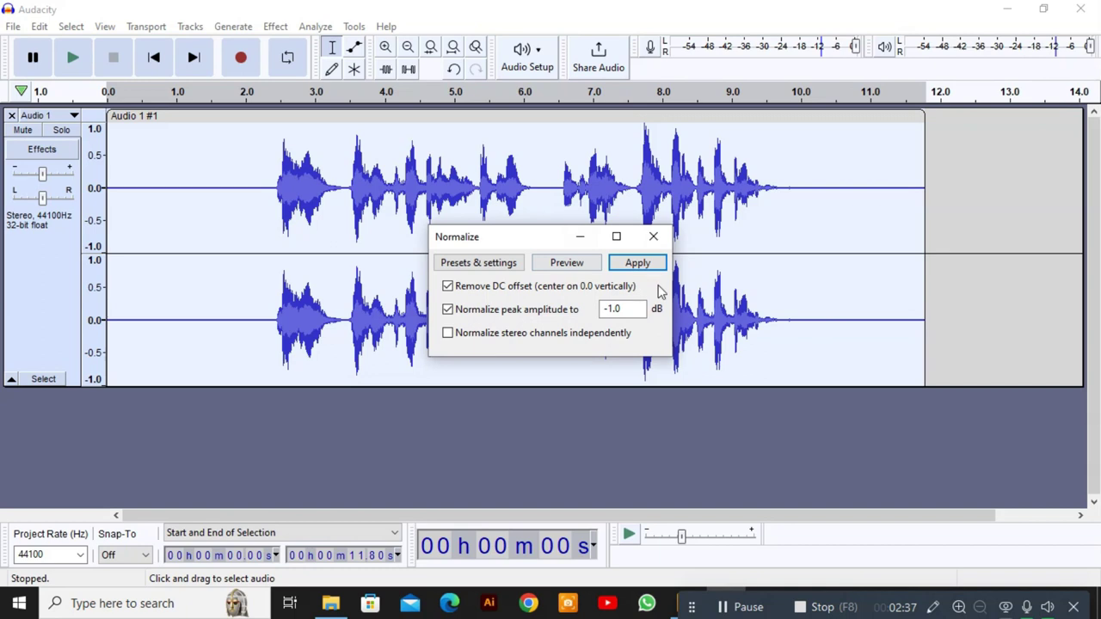
{"action": "left_click", "coordinate": [638, 263]}
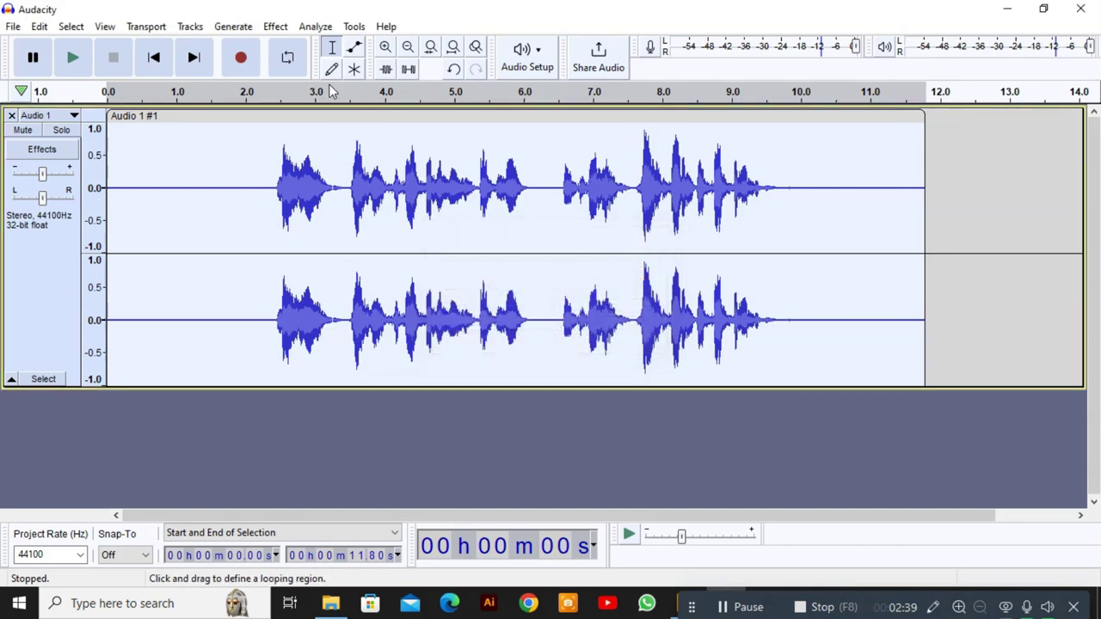
{"action": "left_click", "coordinate": [271, 186]}
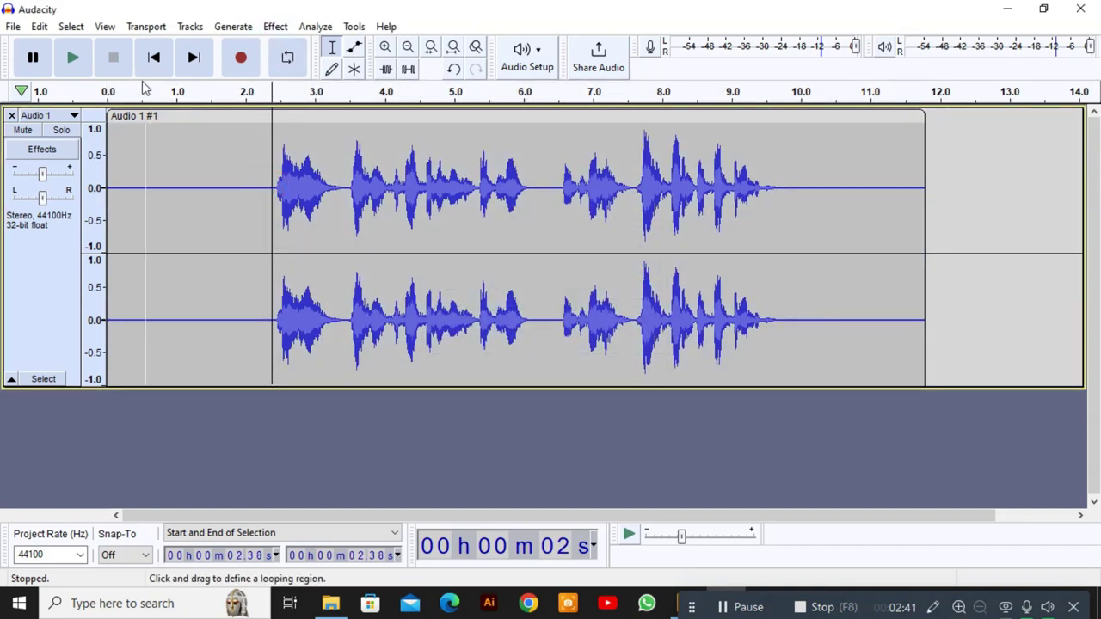
Play back the processed clip to check it, then select the entire clip.
{"action": "left_click", "coordinate": [74, 57]}
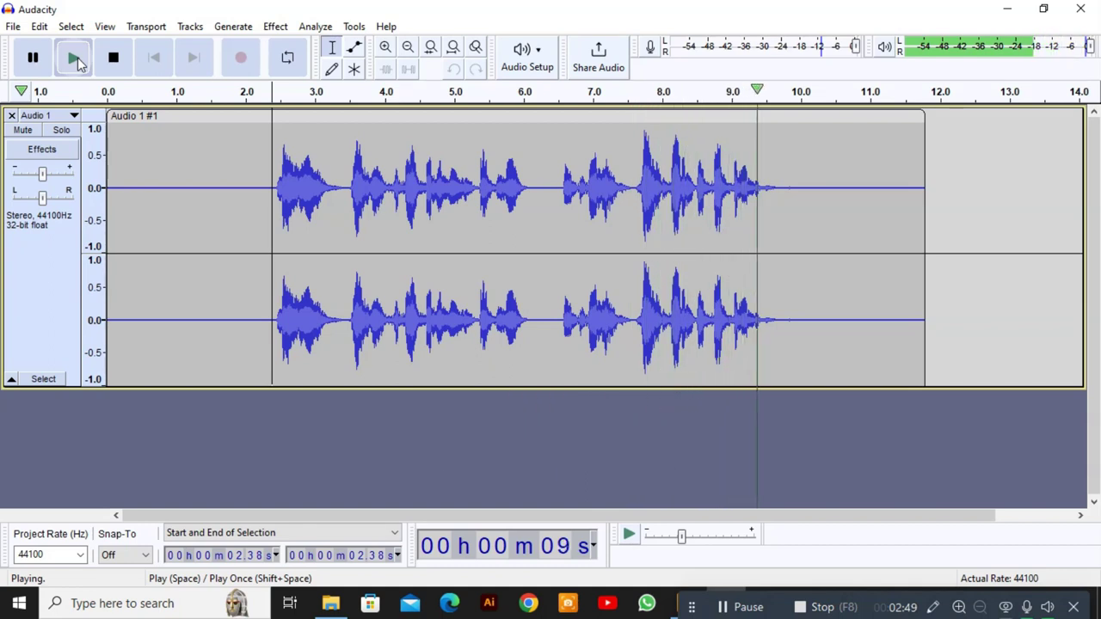
{"action": "left_click", "coordinate": [112, 58]}
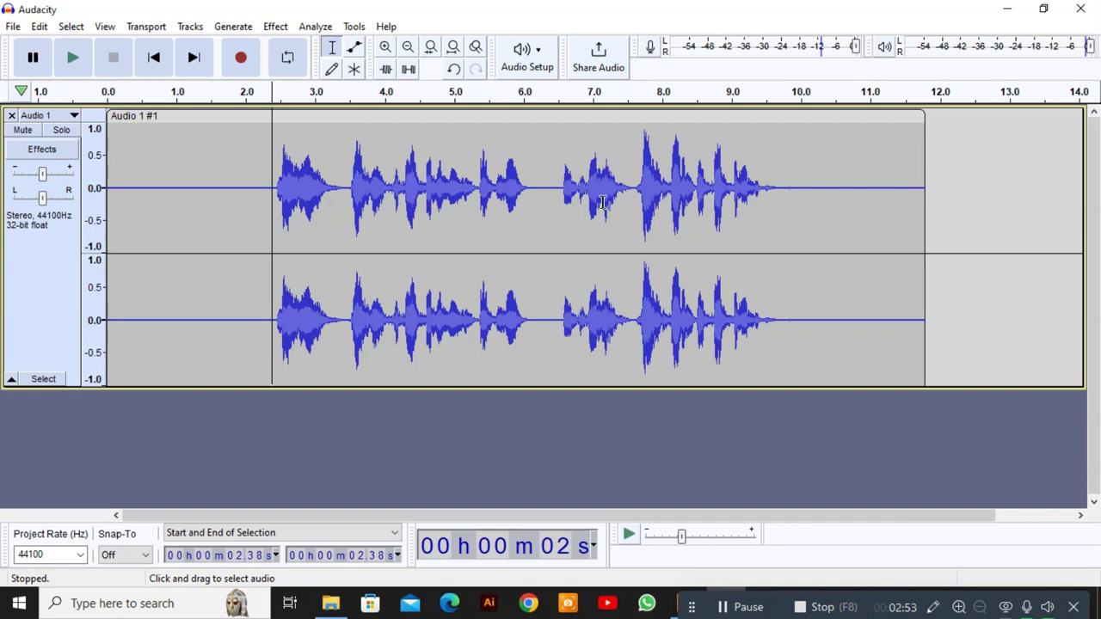
{"action": "left_click", "coordinate": [250, 189]}
{"action": "double_click", "coordinate": [250, 190]}
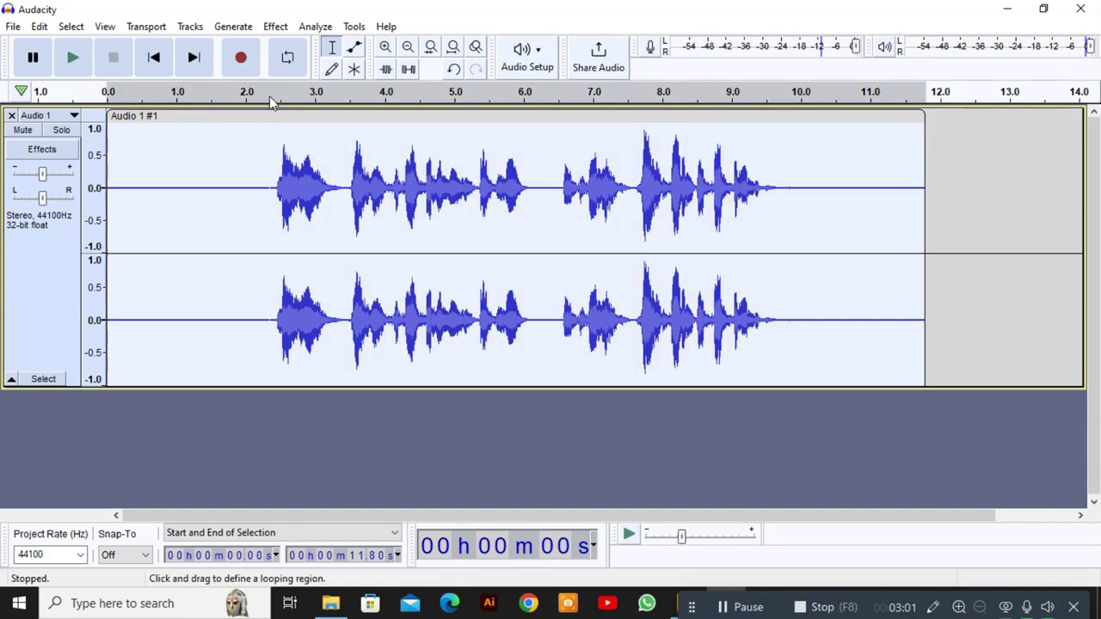
Apply Amplify to the selected clip again.
{"action": "left_click", "coordinate": [276, 27]}
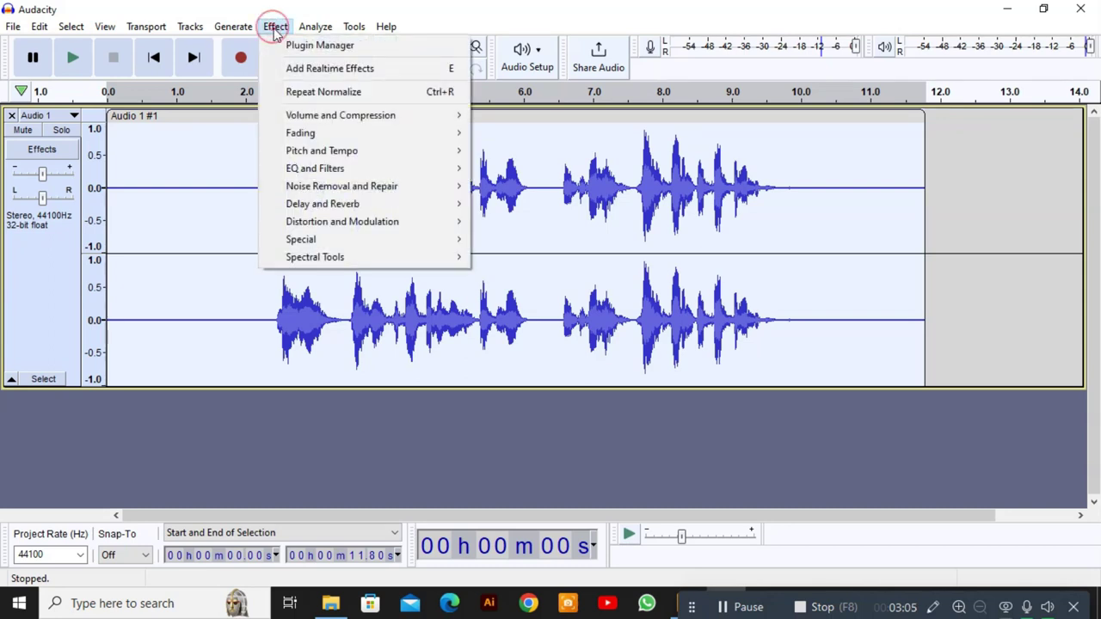
{"action": "mouse_move", "coordinate": [365, 121]}
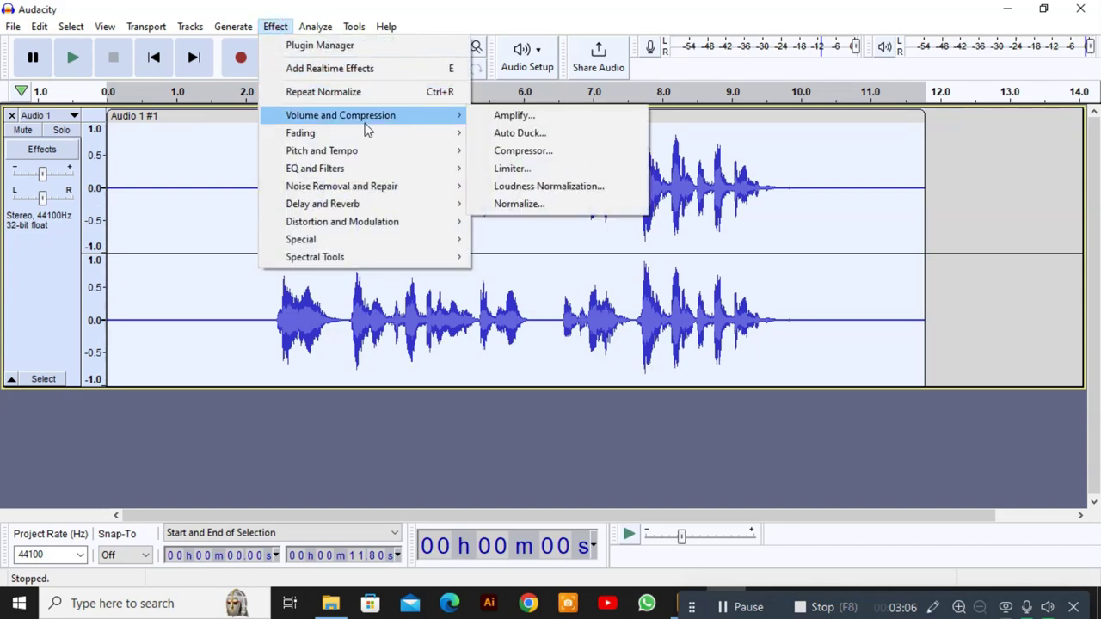
{"action": "left_click", "coordinate": [565, 117]}
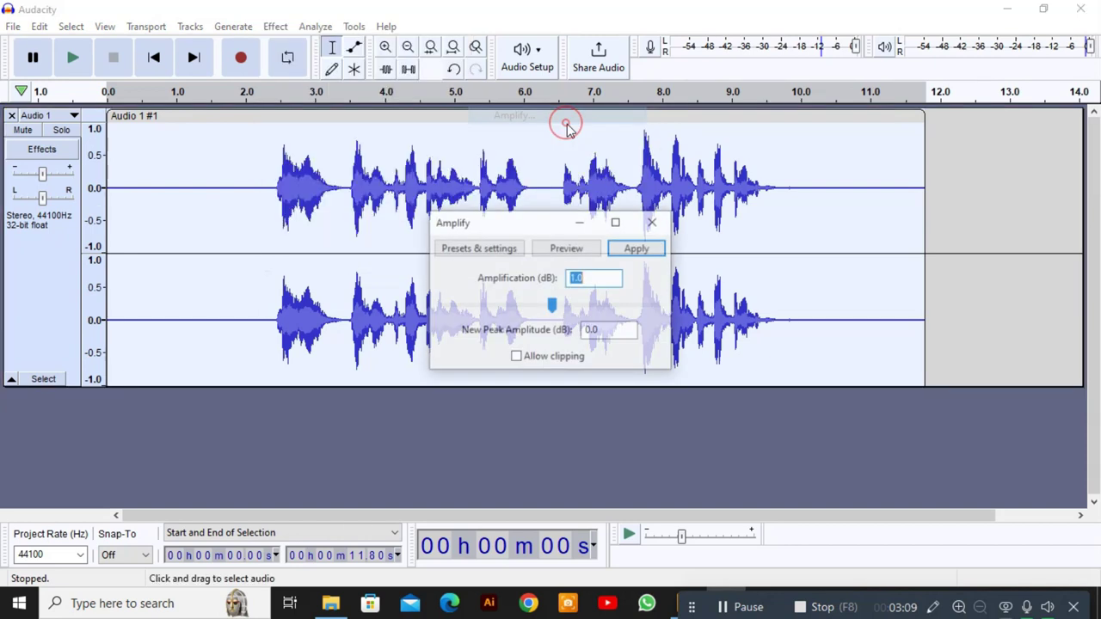
{"action": "left_click", "coordinate": [636, 248]}
Normalize the clip's peaks to -1.0 dB.
{"action": "left_click", "coordinate": [275, 27]}
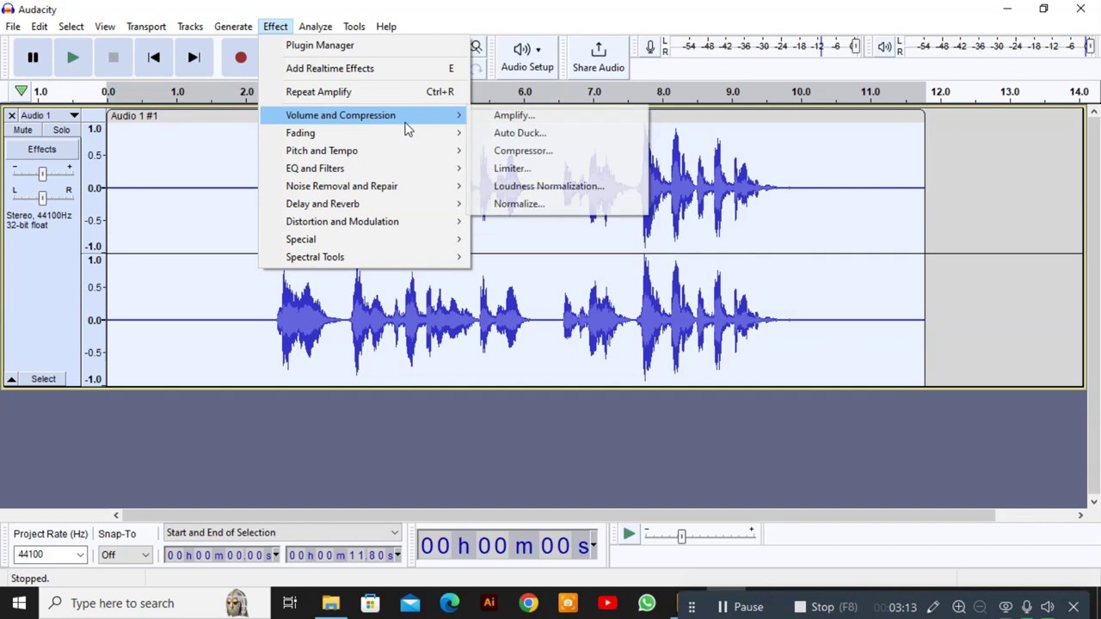
{"action": "mouse_move", "coordinate": [440, 121]}
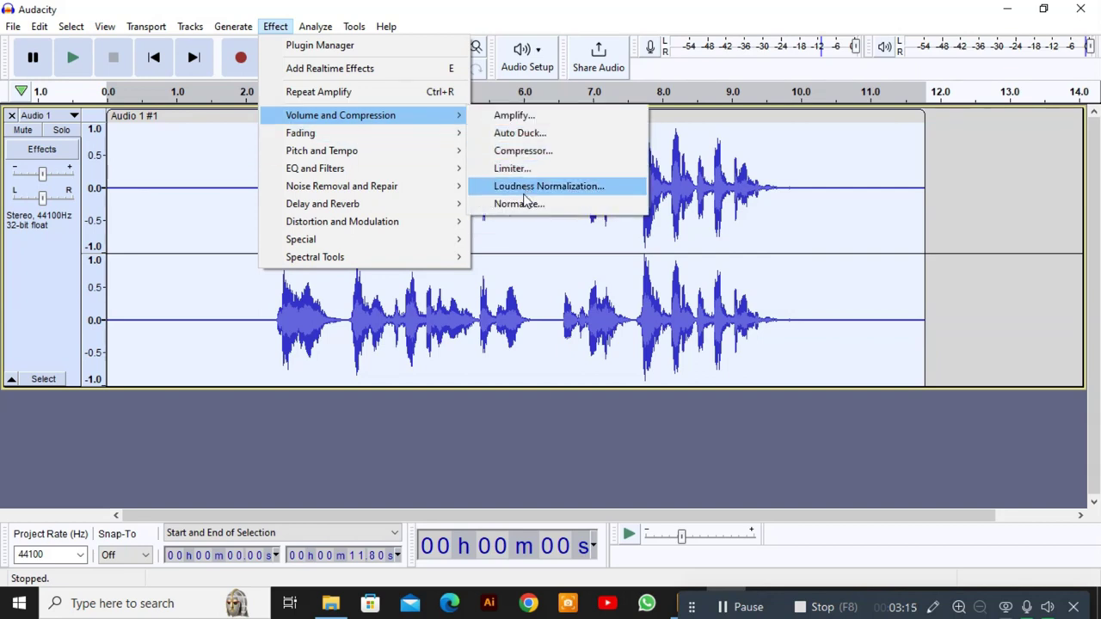
{"action": "left_click", "coordinate": [525, 203]}
{"action": "left_click", "coordinate": [638, 262]}
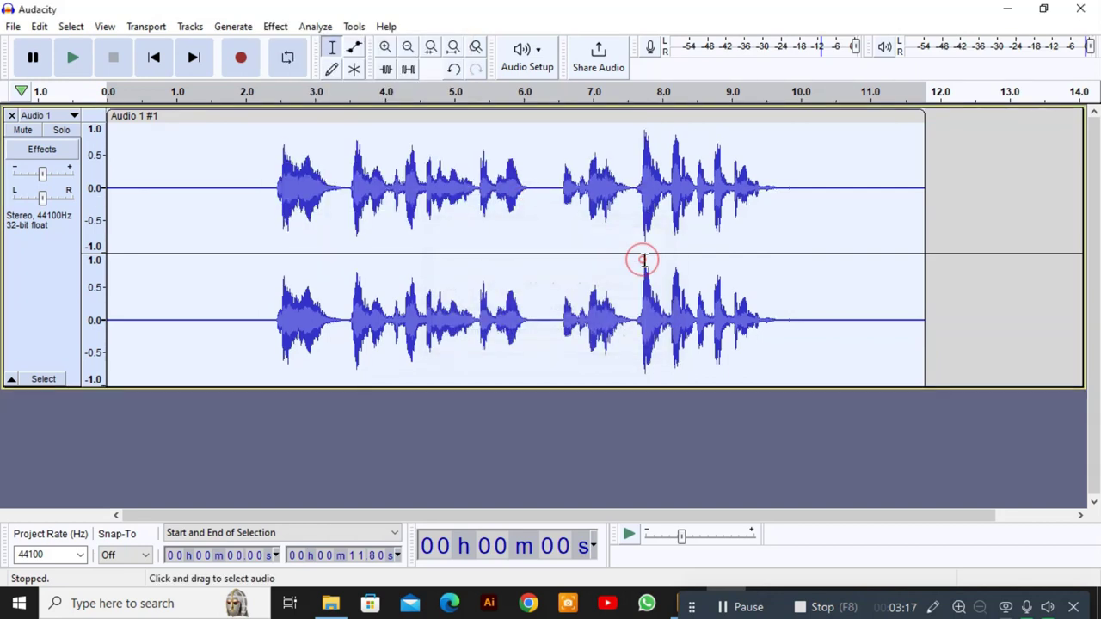
Apply the Compressor effect to the voice track.
{"action": "left_click", "coordinate": [273, 28]}
{"action": "mouse_move", "coordinate": [381, 113]}
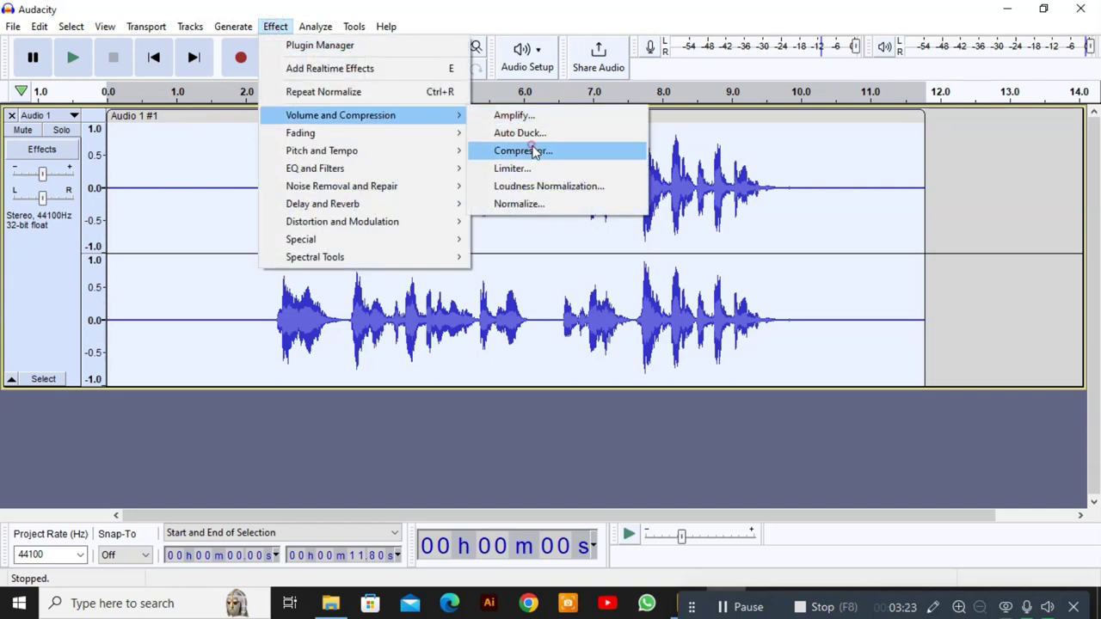
{"action": "left_click", "coordinate": [536, 152]}
{"action": "left_click", "coordinate": [690, 130]}
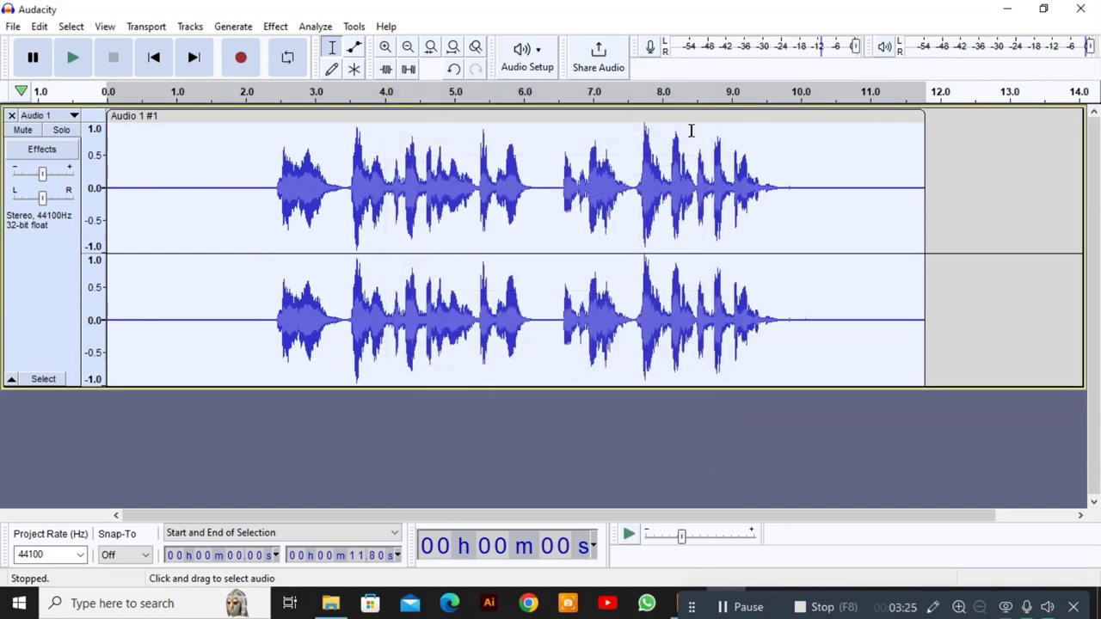
Normalize the compressed track's peak to -1.0 dB with DC offset removed.
{"action": "left_click", "coordinate": [275, 27]}
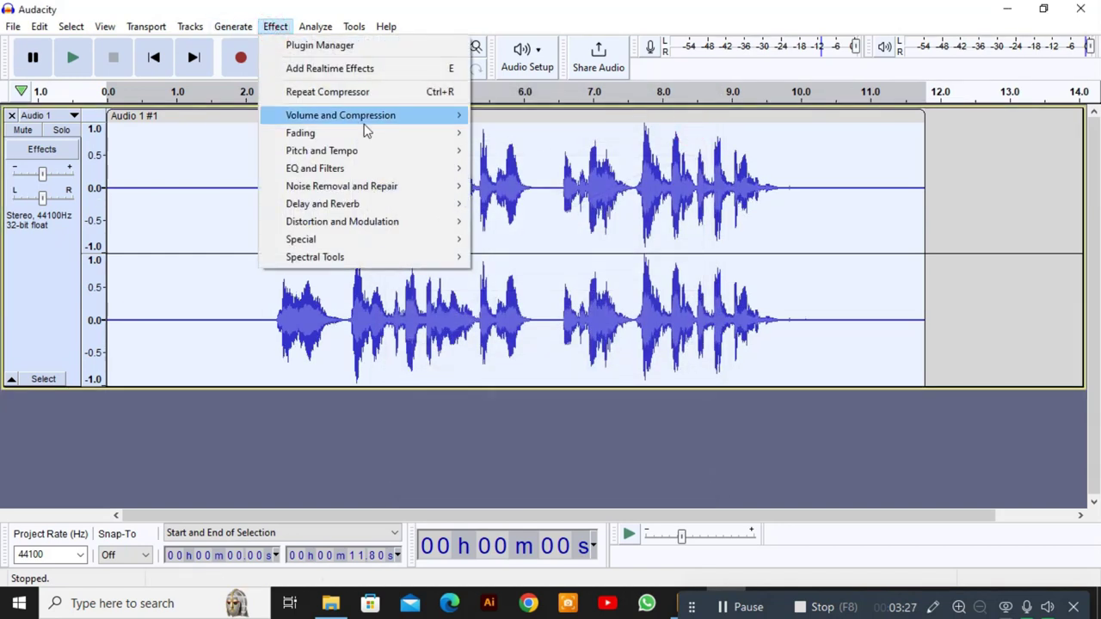
{"action": "mouse_move", "coordinate": [367, 129]}
{"action": "left_click", "coordinate": [513, 204]}
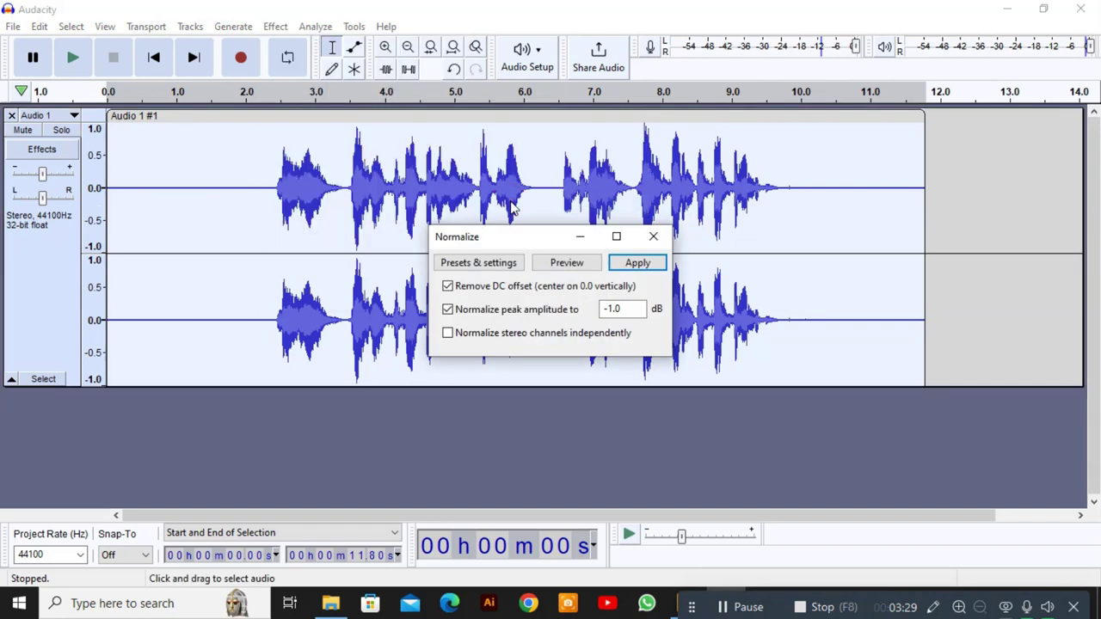
{"action": "left_click", "coordinate": [637, 263]}
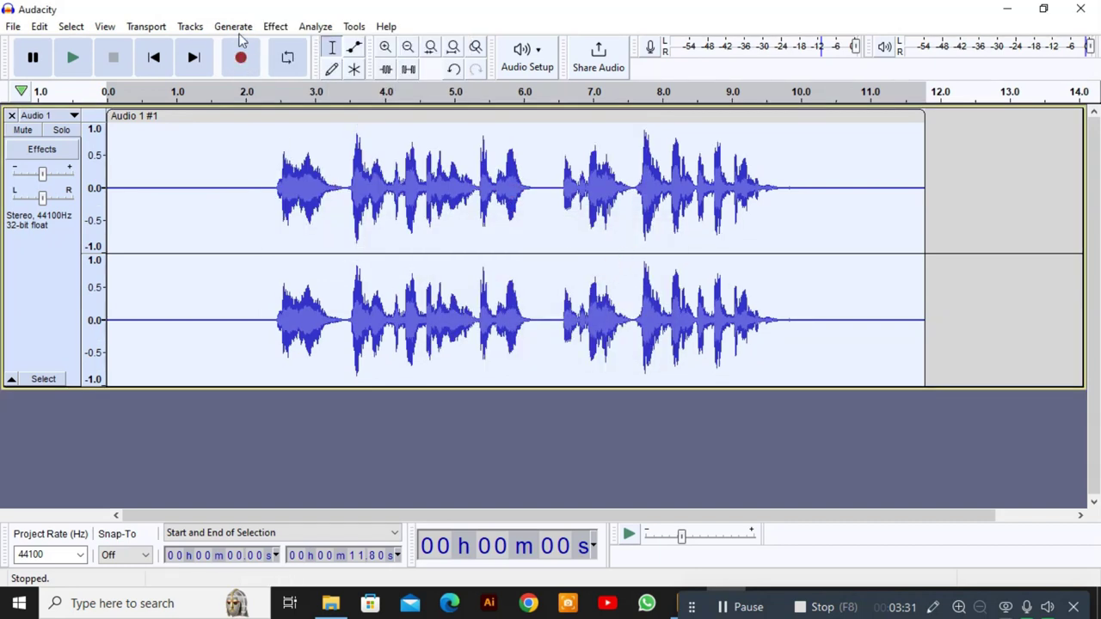
Open the Graphic EQ and close it without applying anything.
{"action": "left_click", "coordinate": [275, 29]}
{"action": "mouse_move", "coordinate": [435, 211]}
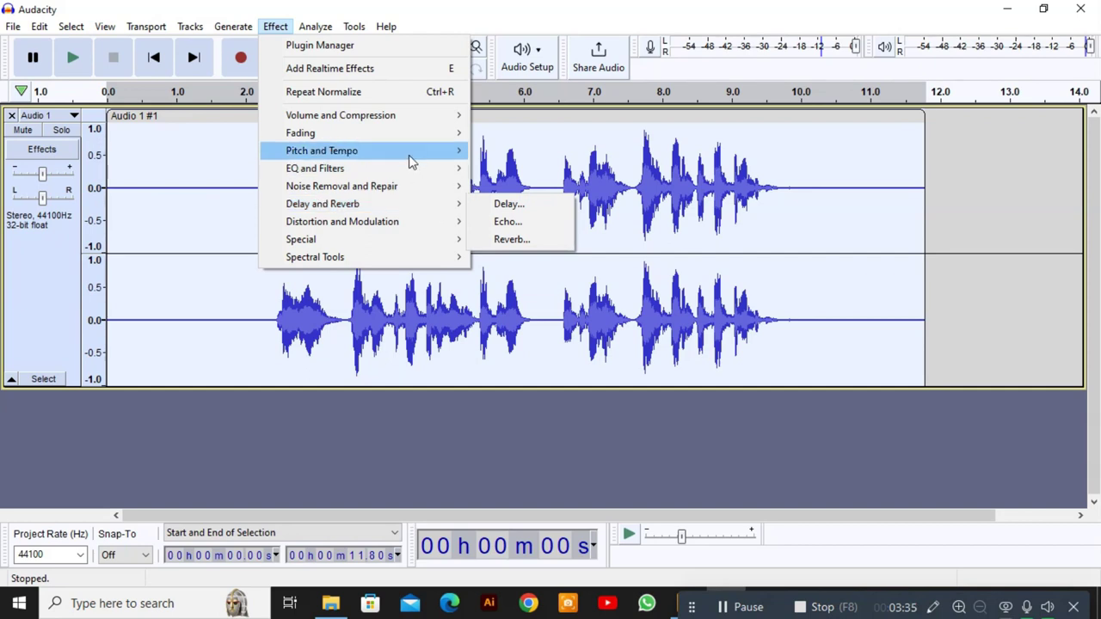
{"action": "mouse_move", "coordinate": [411, 176]}
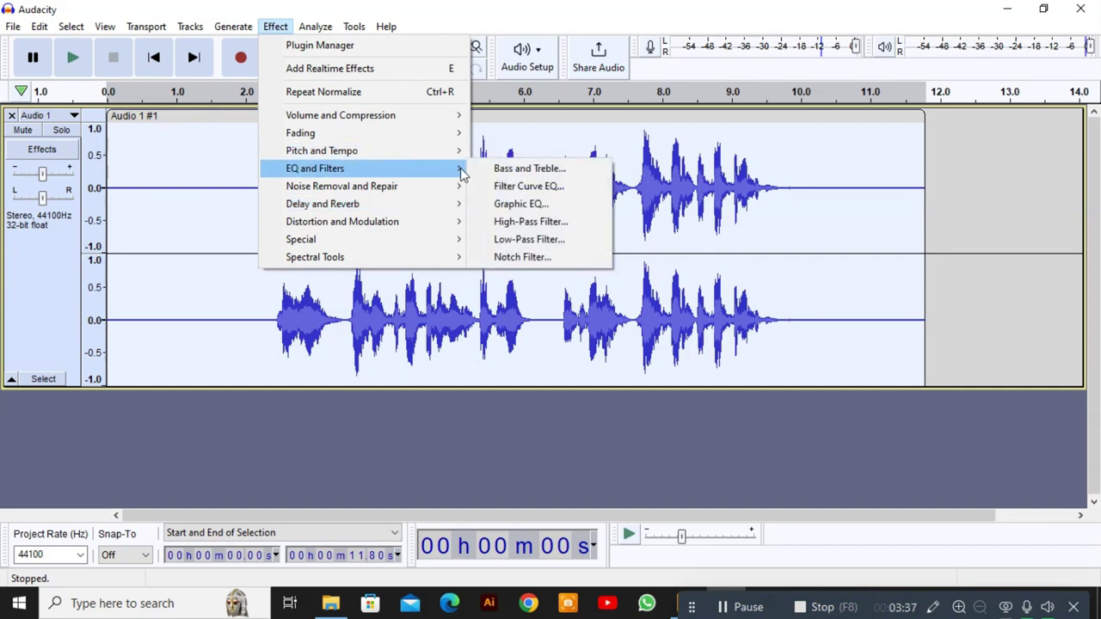
{"action": "left_click", "coordinate": [516, 204]}
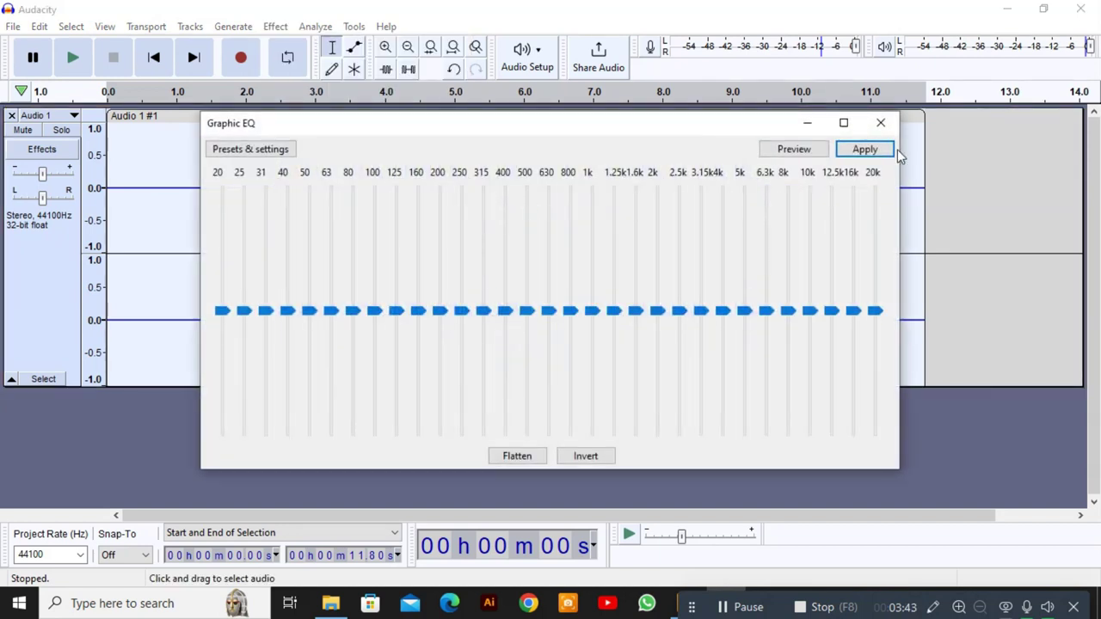
{"action": "left_click", "coordinate": [881, 122]}
Apply Filter Curve EQ with the Bass Boost factory preset, 9 dB below 100 Hz.
{"action": "left_click", "coordinate": [276, 30]}
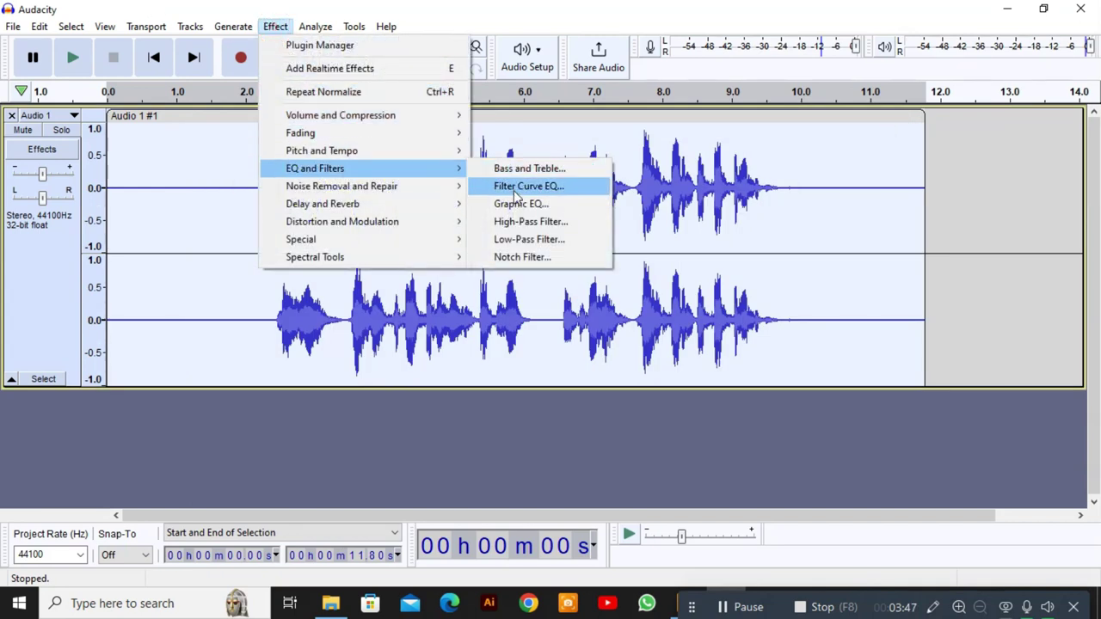
{"action": "left_click", "coordinate": [515, 196]}
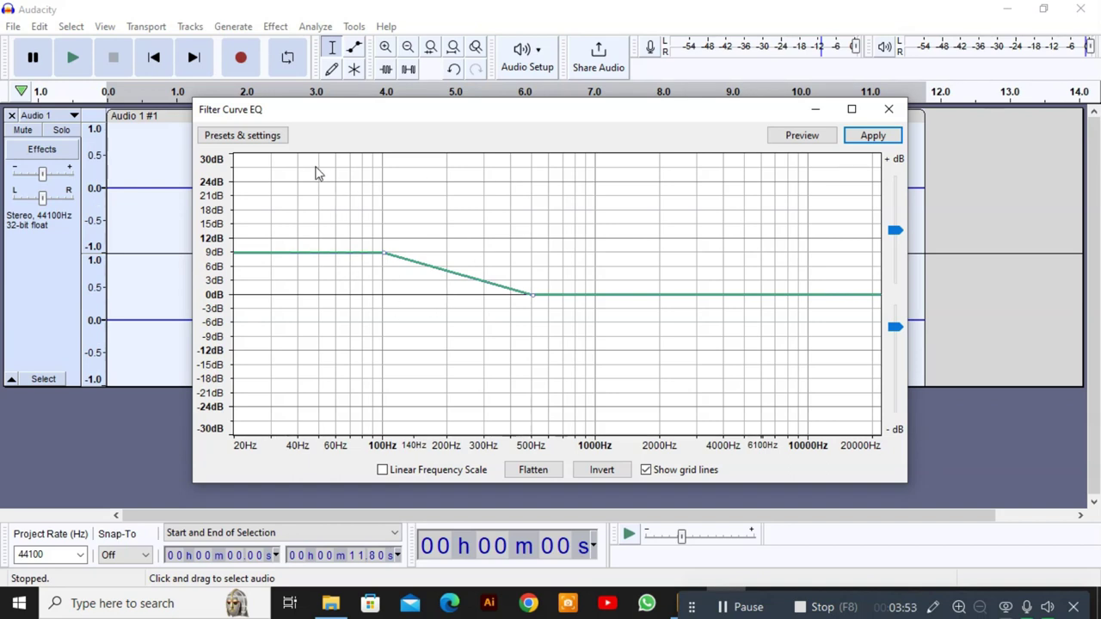
{"action": "left_click", "coordinate": [249, 138]}
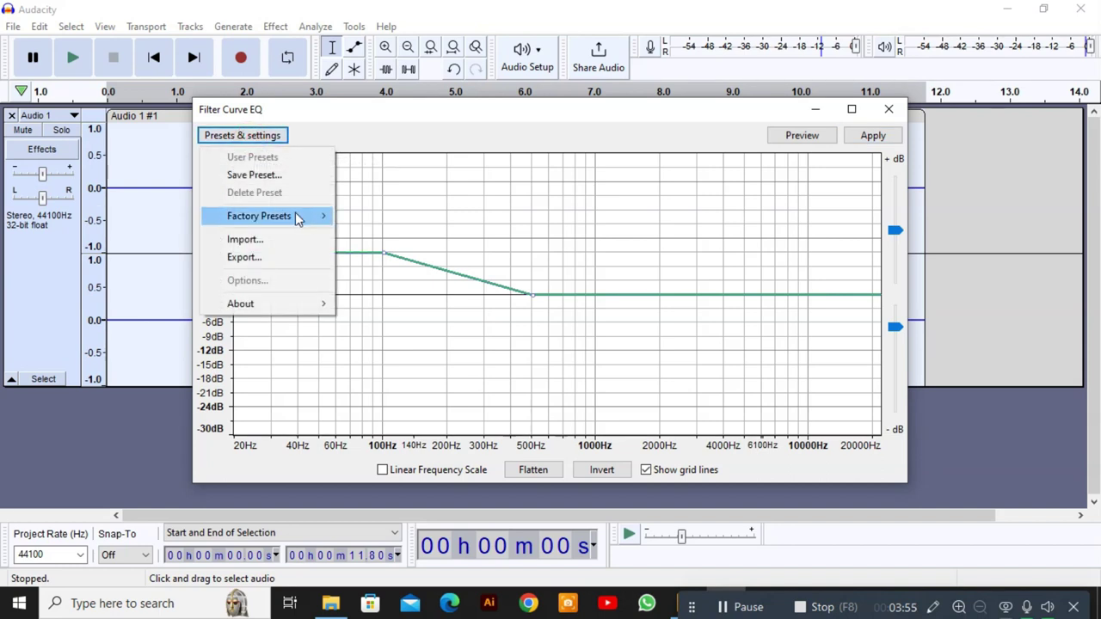
{"action": "mouse_move", "coordinate": [298, 219]}
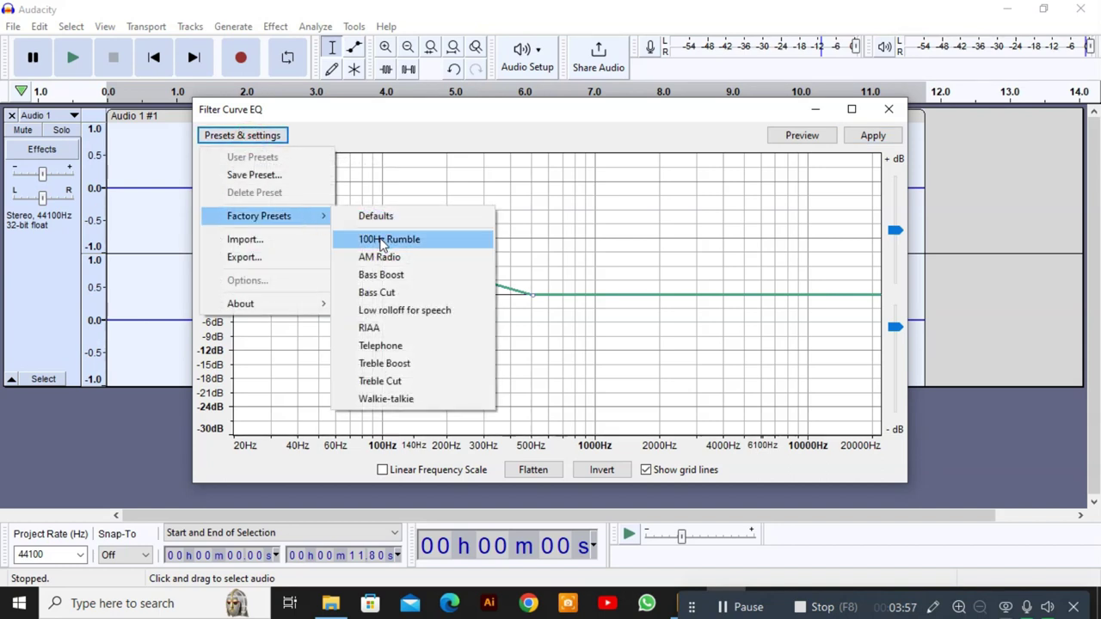
{"action": "left_click", "coordinate": [386, 282]}
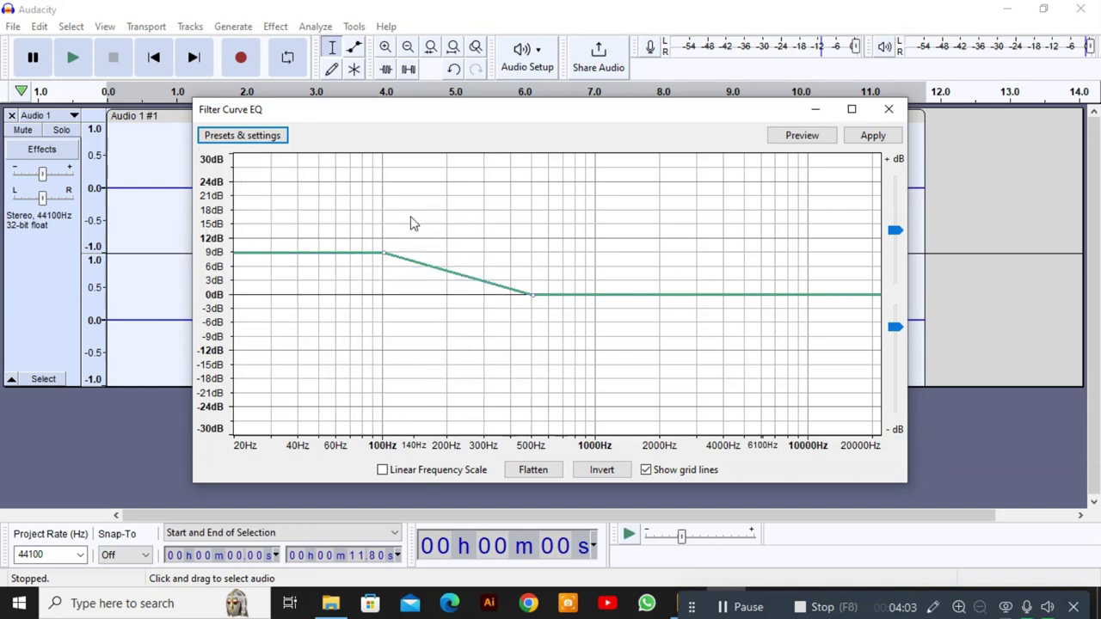
{"action": "left_click", "coordinate": [871, 136]}
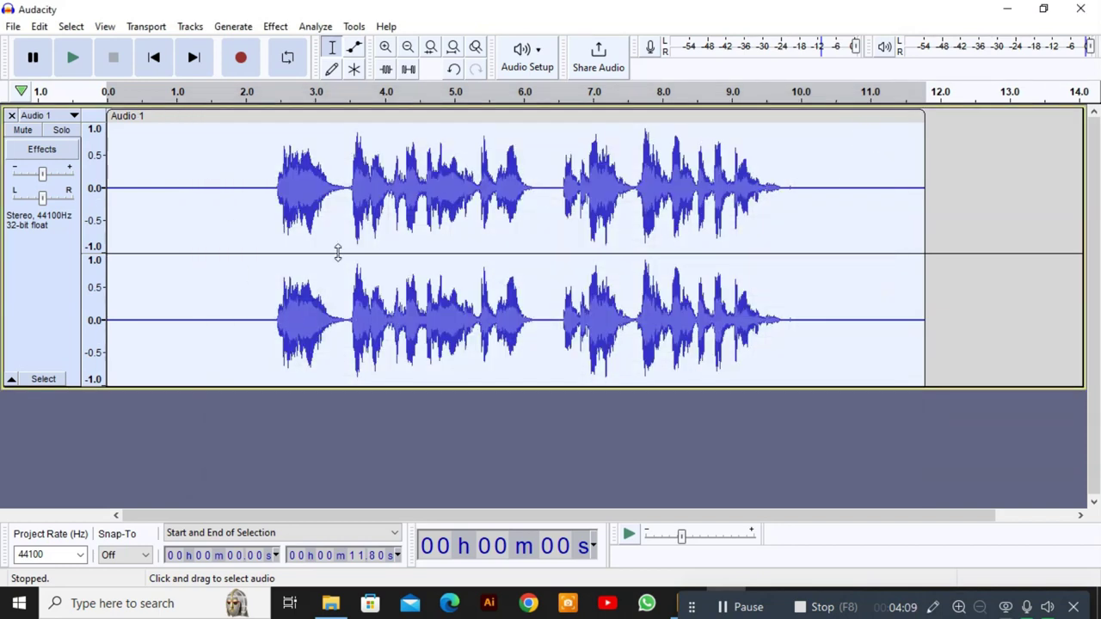
Apply the Bass Boost filter curve a second time.
{"action": "left_click", "coordinate": [276, 27]}
{"action": "mouse_move", "coordinate": [372, 189]}
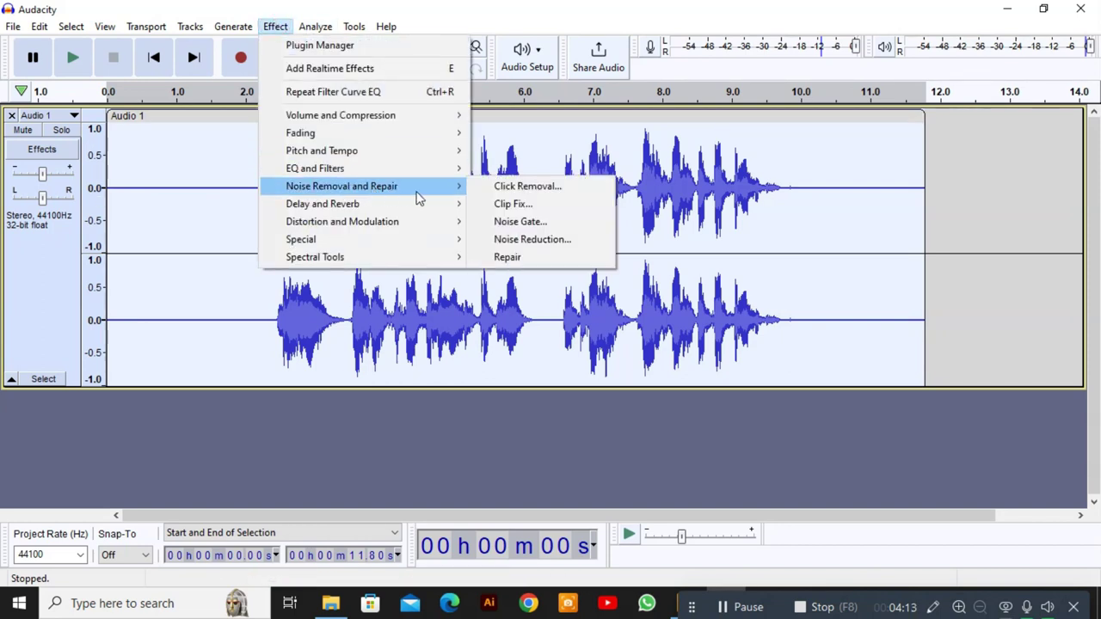
{"action": "mouse_move", "coordinate": [410, 173]}
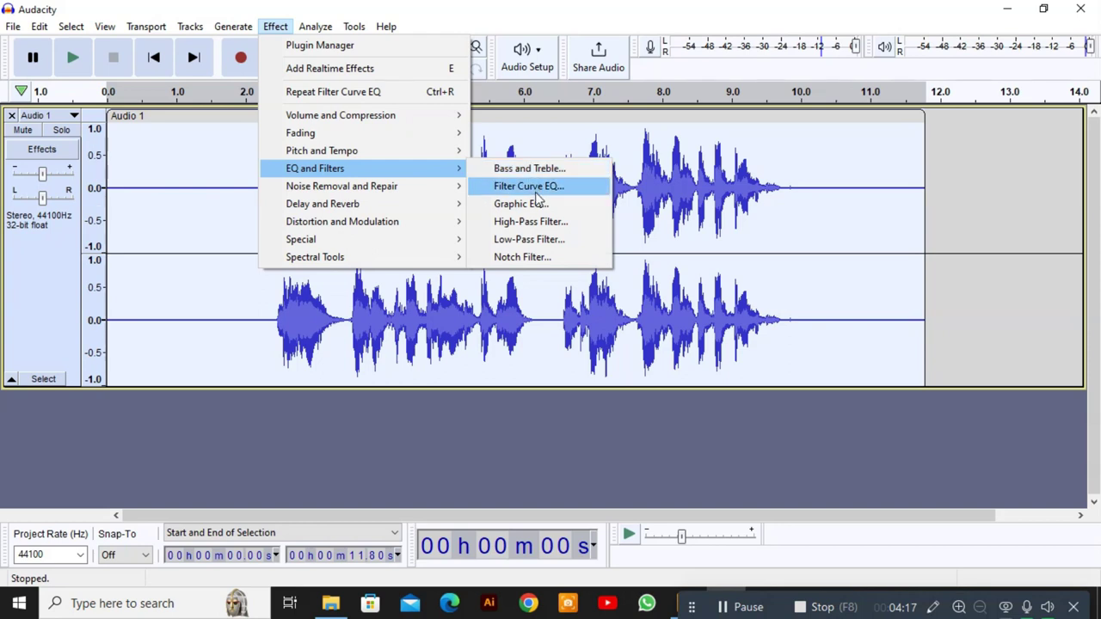
{"action": "left_click", "coordinate": [534, 188]}
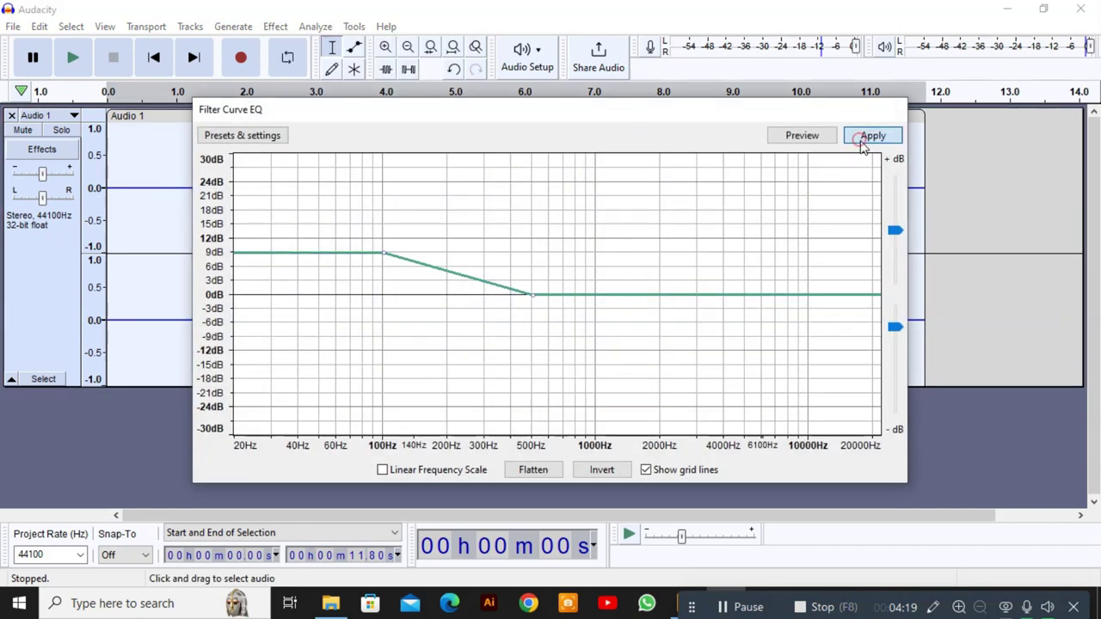
{"action": "left_click", "coordinate": [867, 136]}
Play the clip back from 2.22 s to hear the EQ.
{"action": "left_click", "coordinate": [262, 177]}
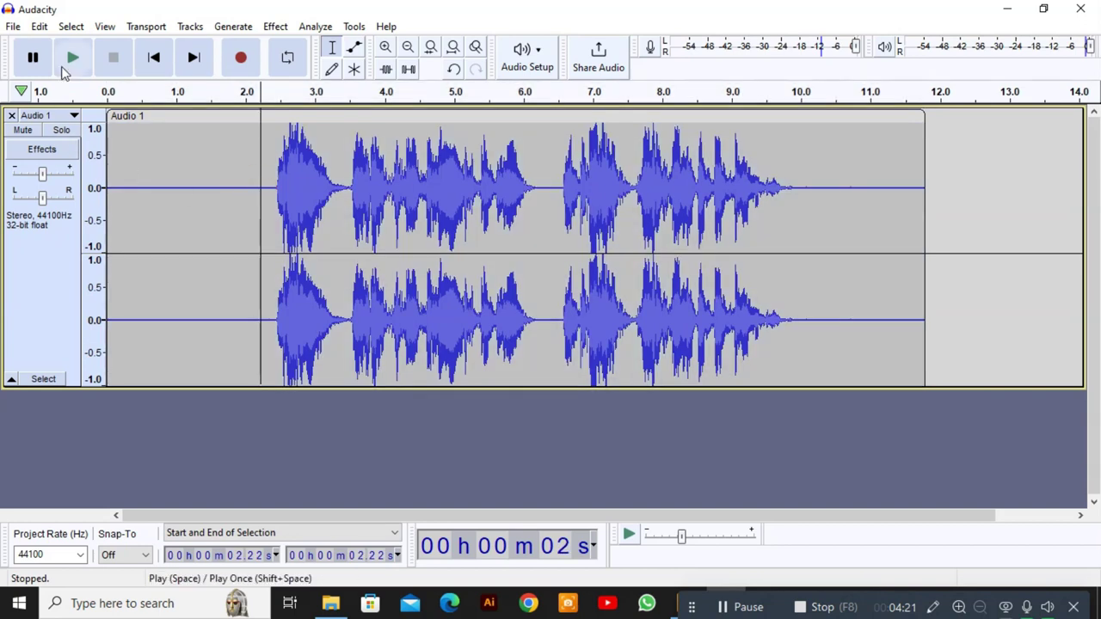
{"action": "left_click", "coordinate": [65, 64]}
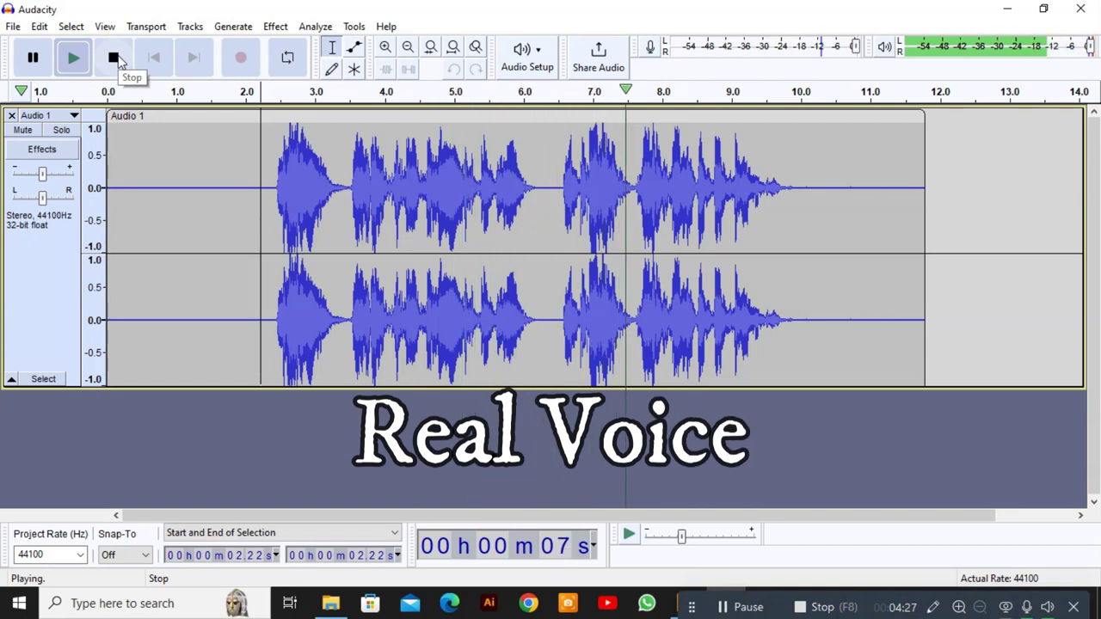
{"action": "left_click", "coordinate": [114, 58]}
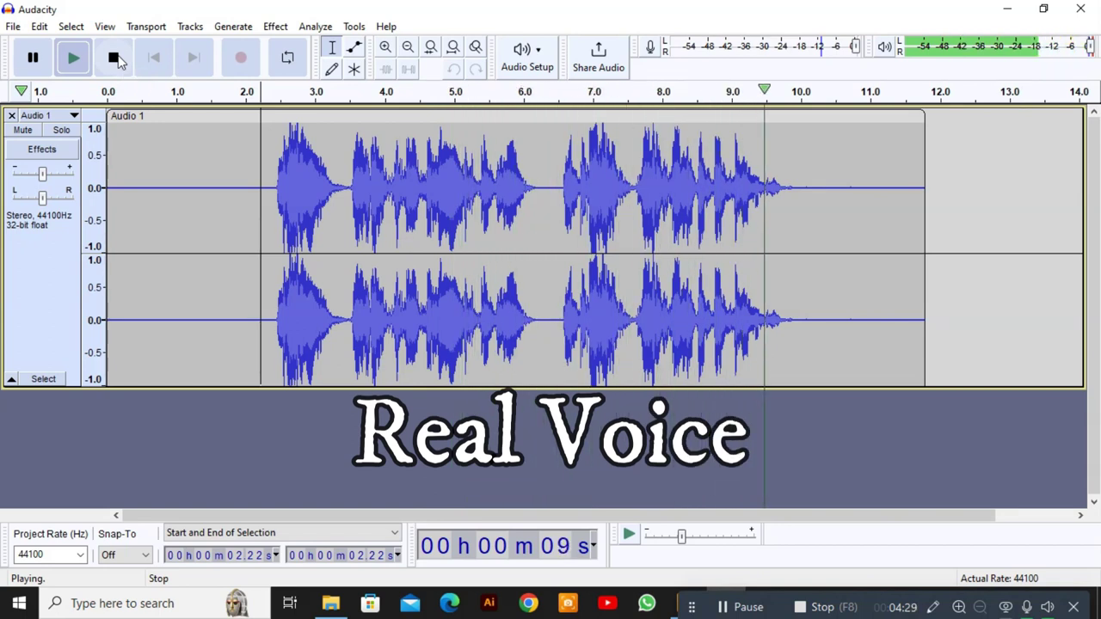
Select the whole bass-boosted audio clip.
{"action": "left_click", "coordinate": [275, 26]}
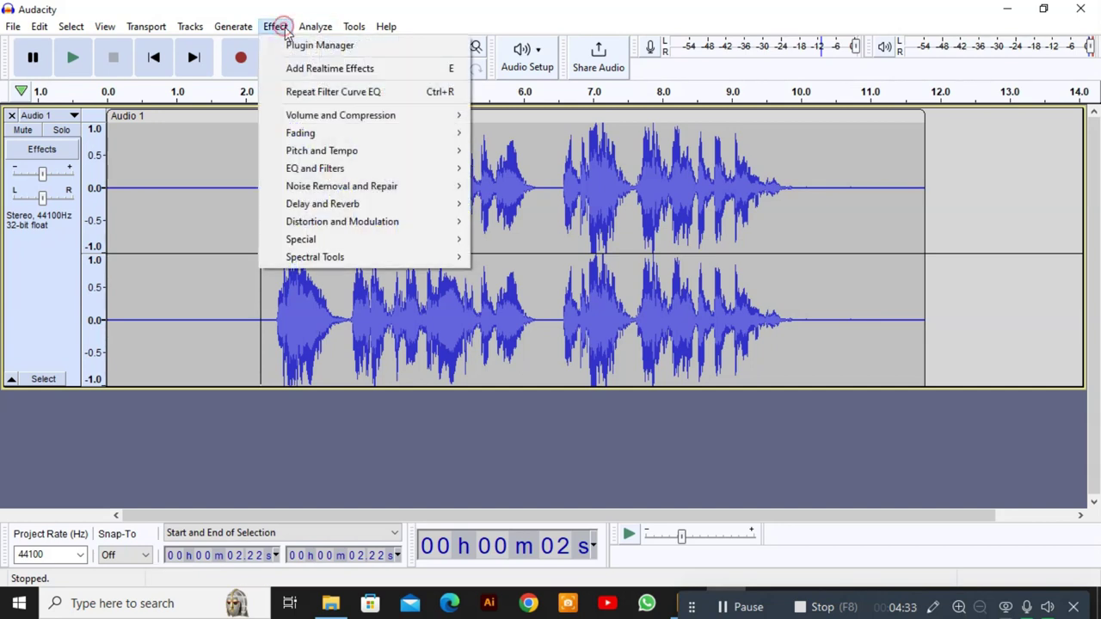
{"action": "left_click", "coordinate": [204, 172]}
{"action": "double_click", "coordinate": [206, 175]}
Normalize the clip to a -1.0 dB peak and play it back from 2.45 s.
{"action": "left_click", "coordinate": [276, 26]}
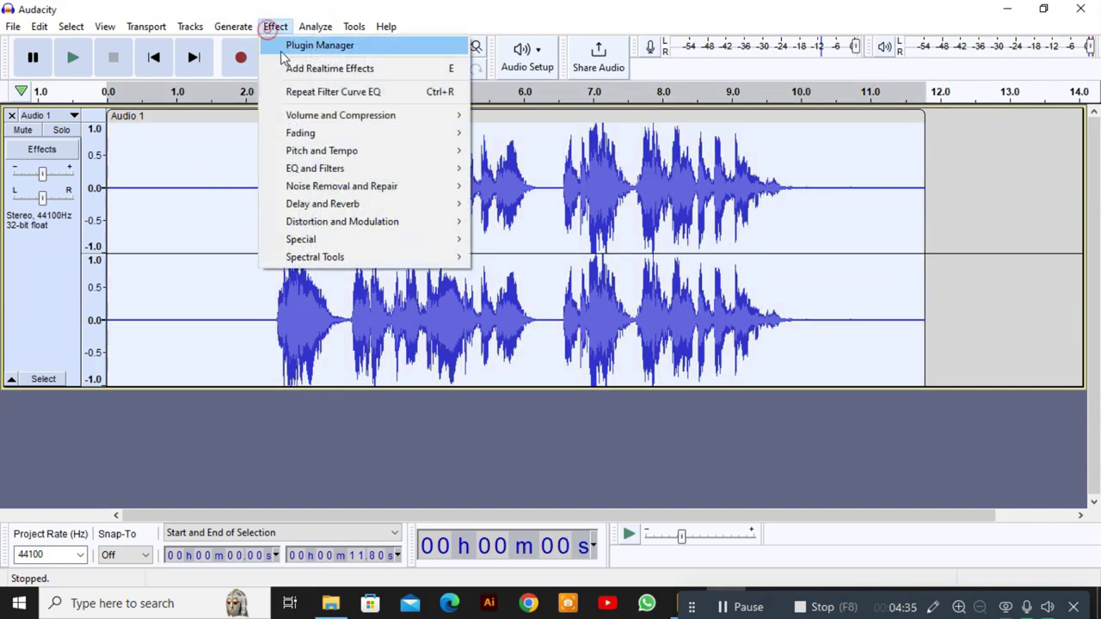
{"action": "mouse_move", "coordinate": [401, 118]}
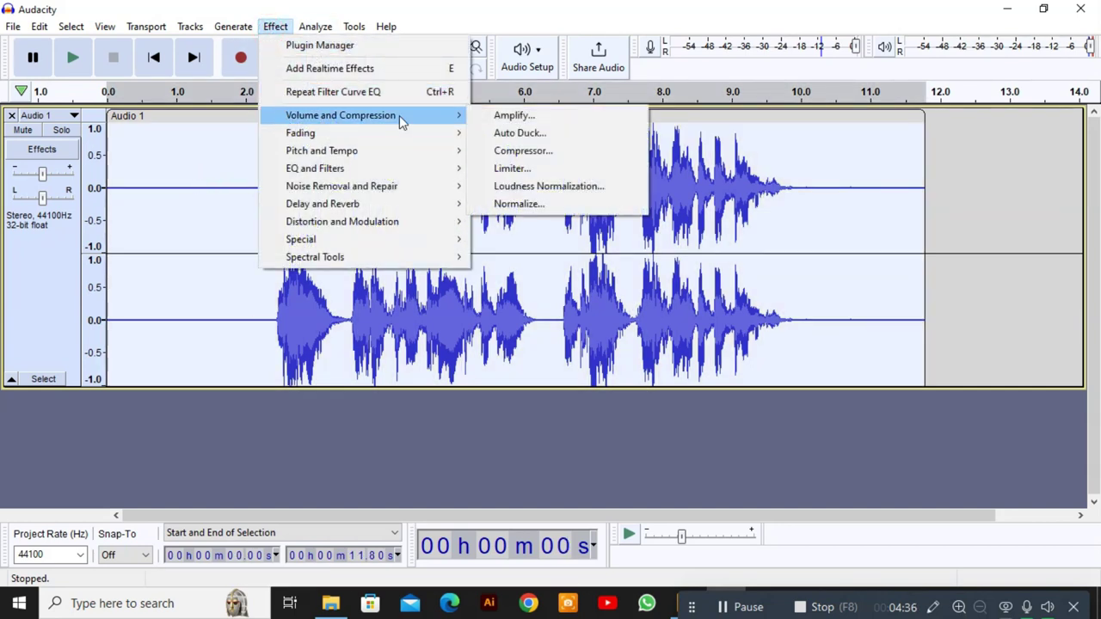
{"action": "left_click", "coordinate": [522, 204]}
{"action": "left_click", "coordinate": [642, 263]}
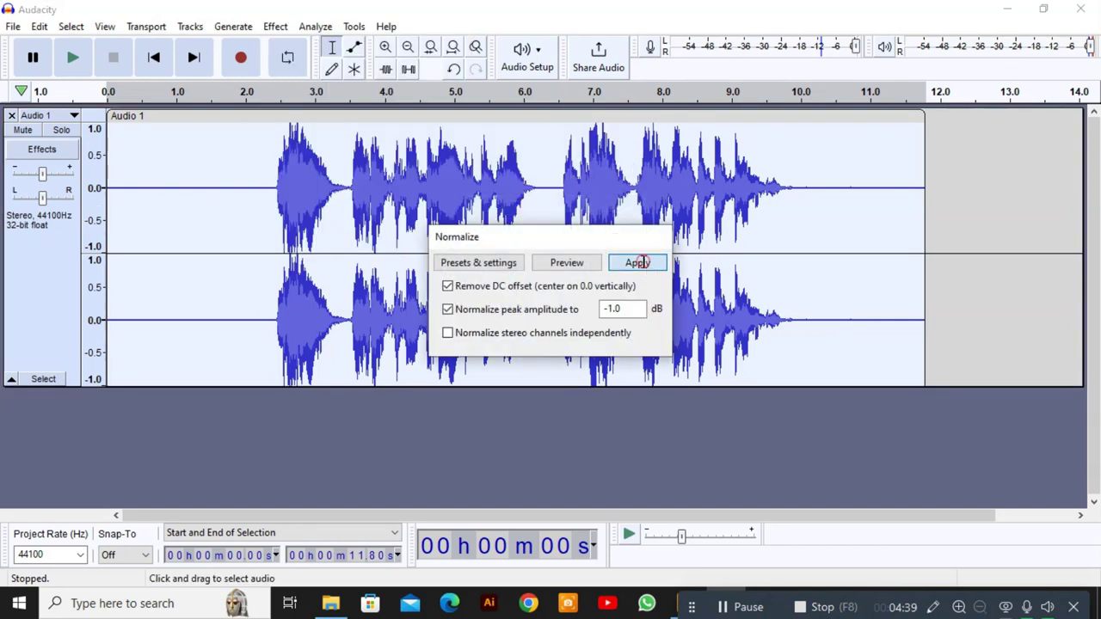
{"action": "left_click", "coordinate": [277, 181]}
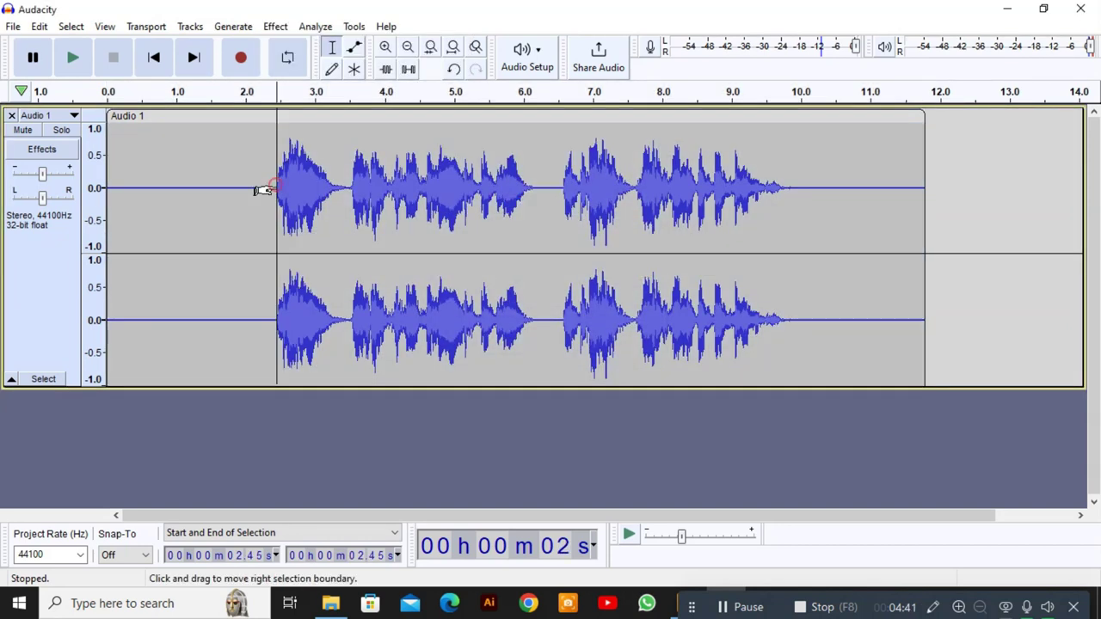
{"action": "left_click", "coordinate": [78, 68]}
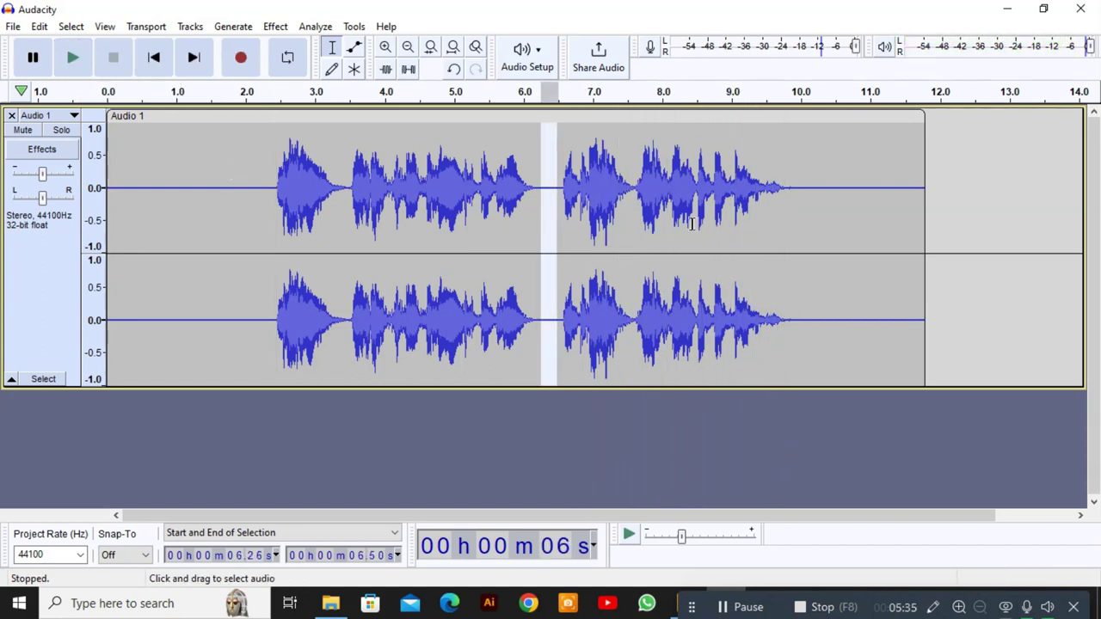
{"action": "left_click", "coordinate": [14, 29]}
{"action": "mouse_move", "coordinate": [121, 146]}
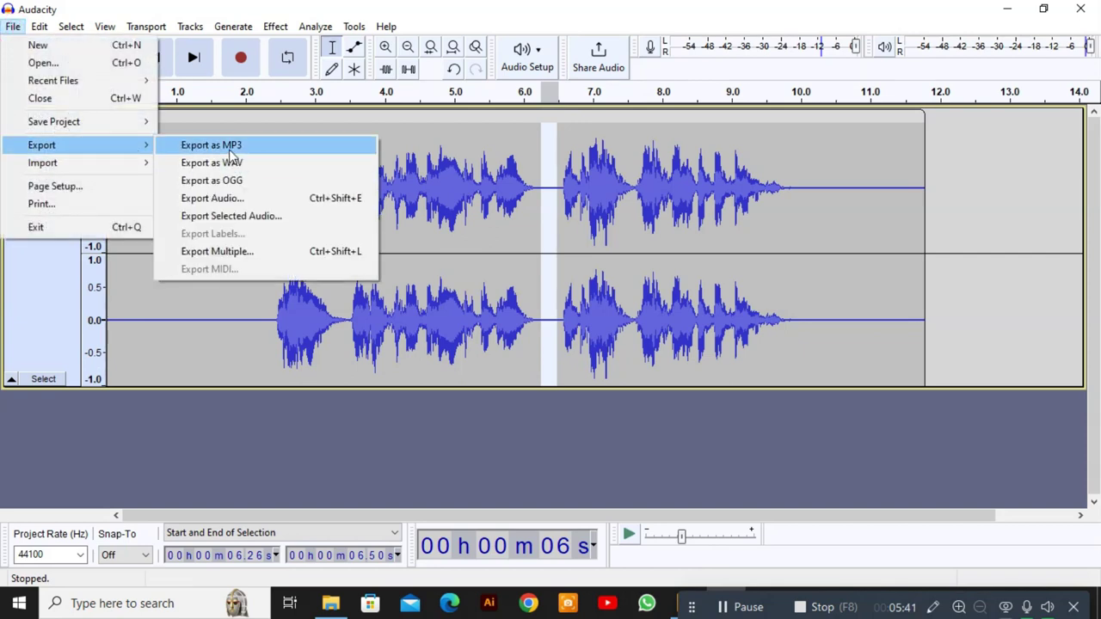
{"action": "left_click", "coordinate": [230, 152]}
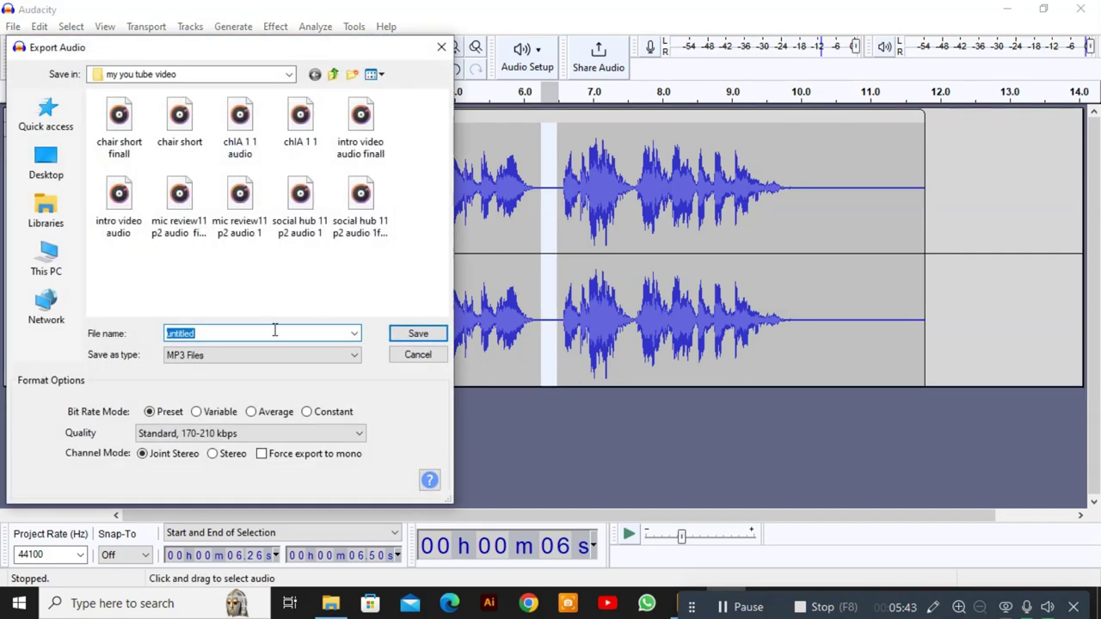
{"action": "type", "text": "demo aydio"}
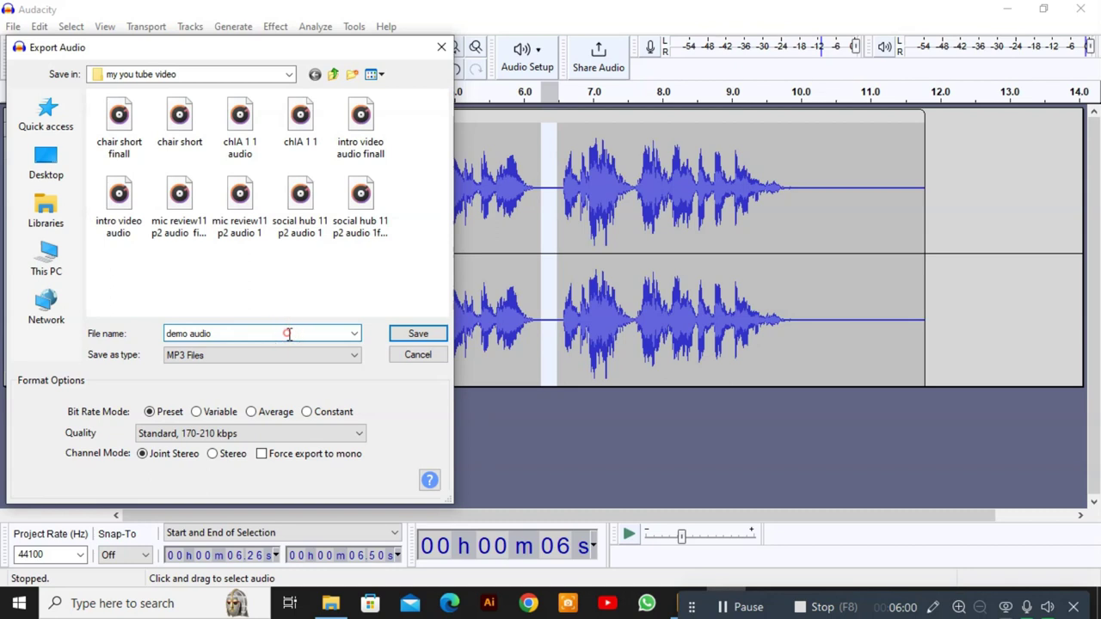
{"action": "type", "text": "1"}
{"action": "left_click", "coordinate": [406, 334]}
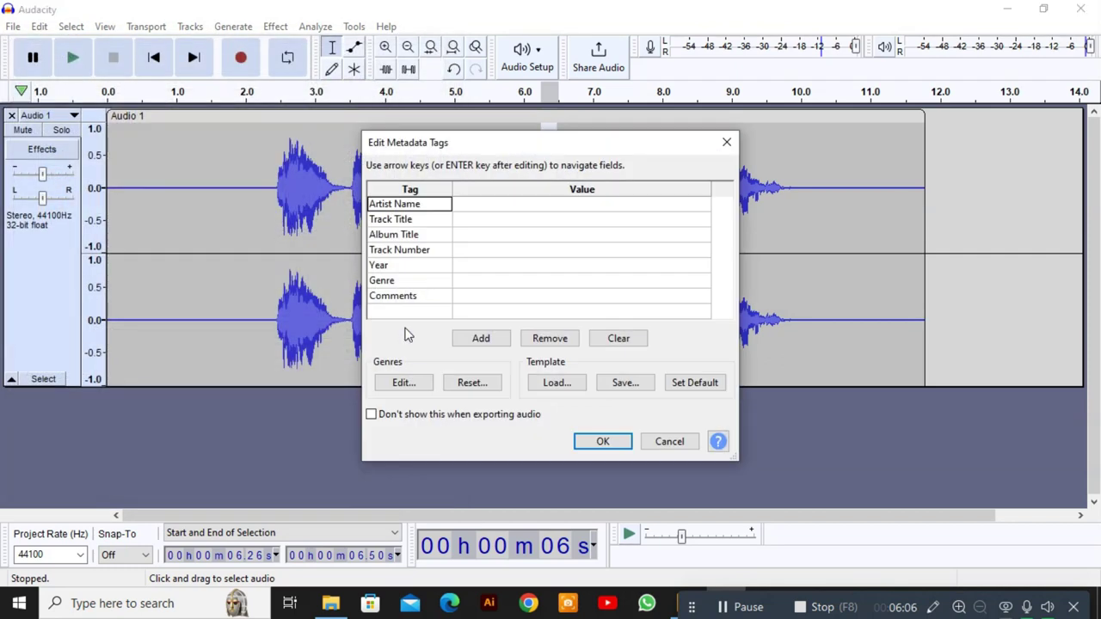
{"action": "left_click", "coordinate": [618, 444]}
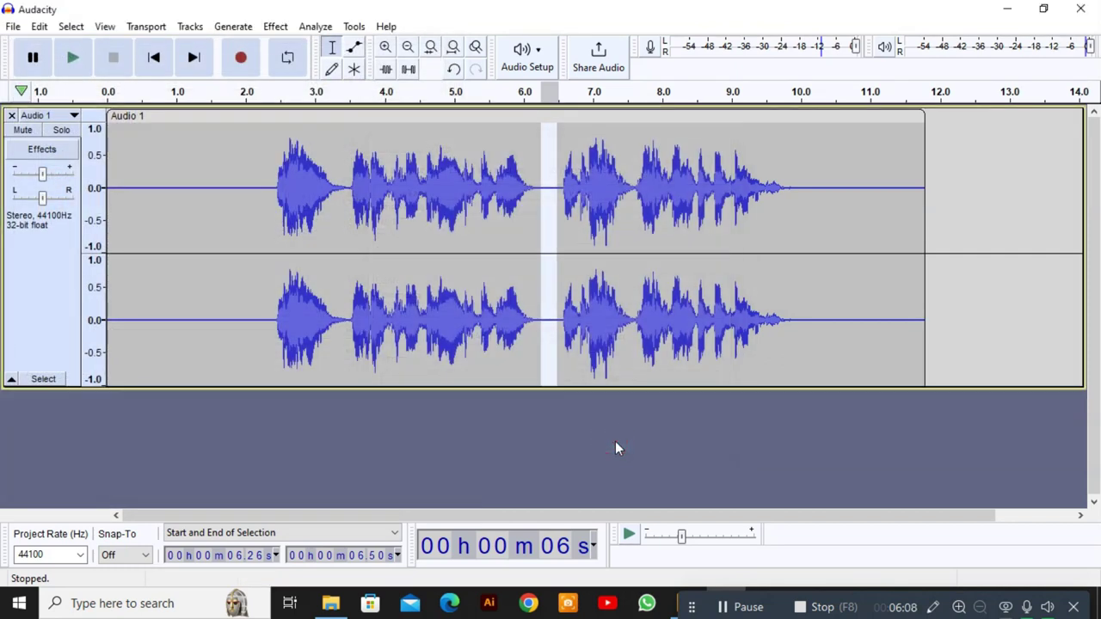
In Chrome, search for podcast.adobe and open the Adobe Podcast website.
{"action": "left_click", "coordinate": [531, 605]}
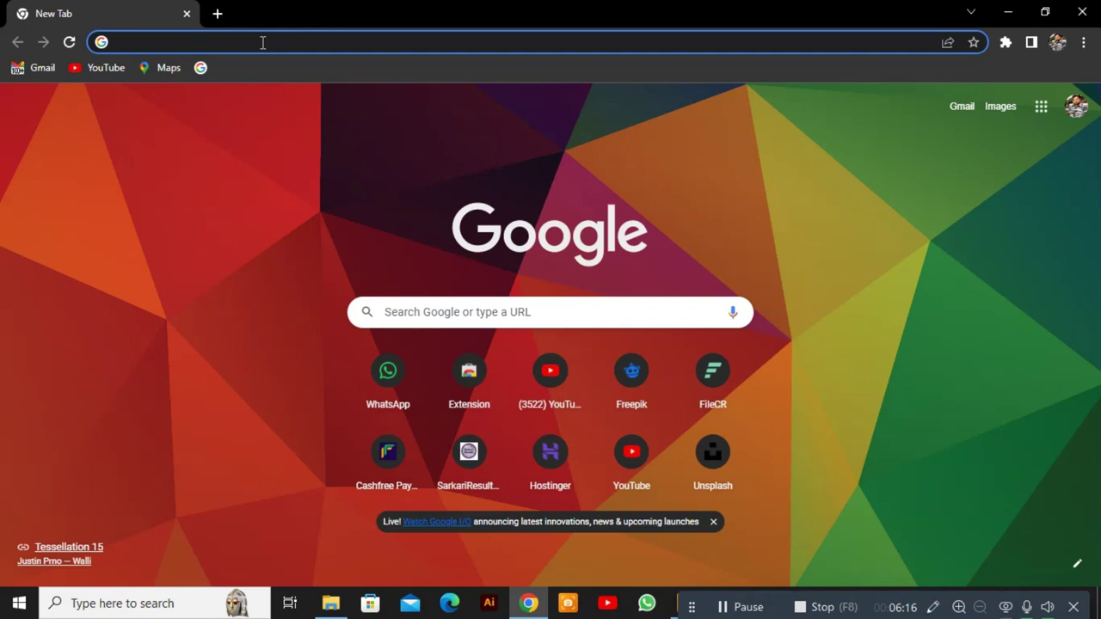
{"action": "type", "text": "po"}
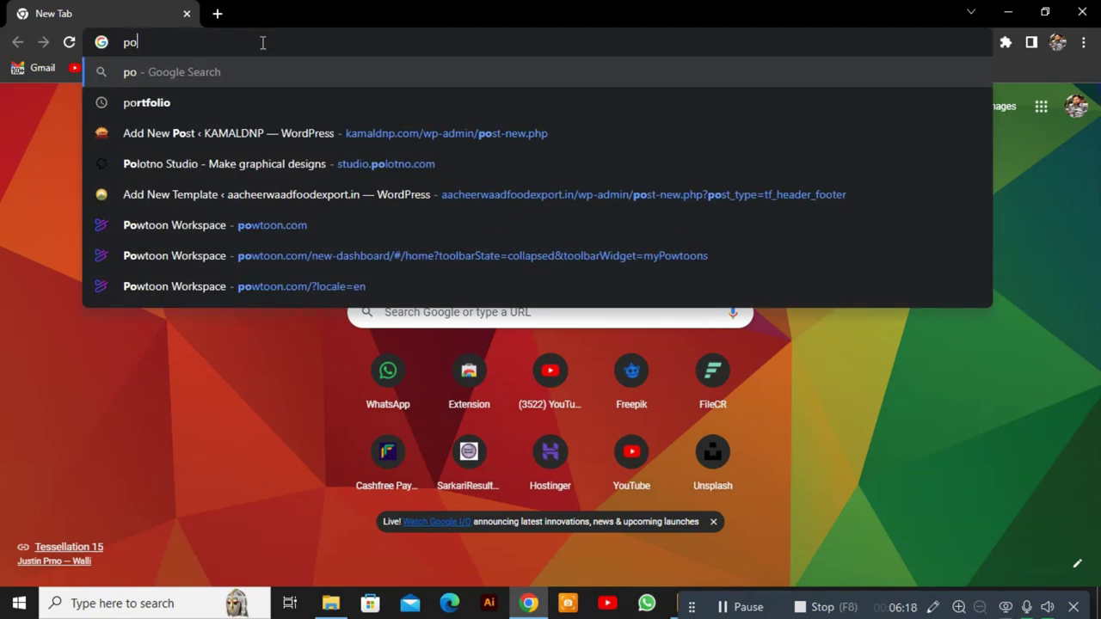
{"action": "type", "text": "dc"}
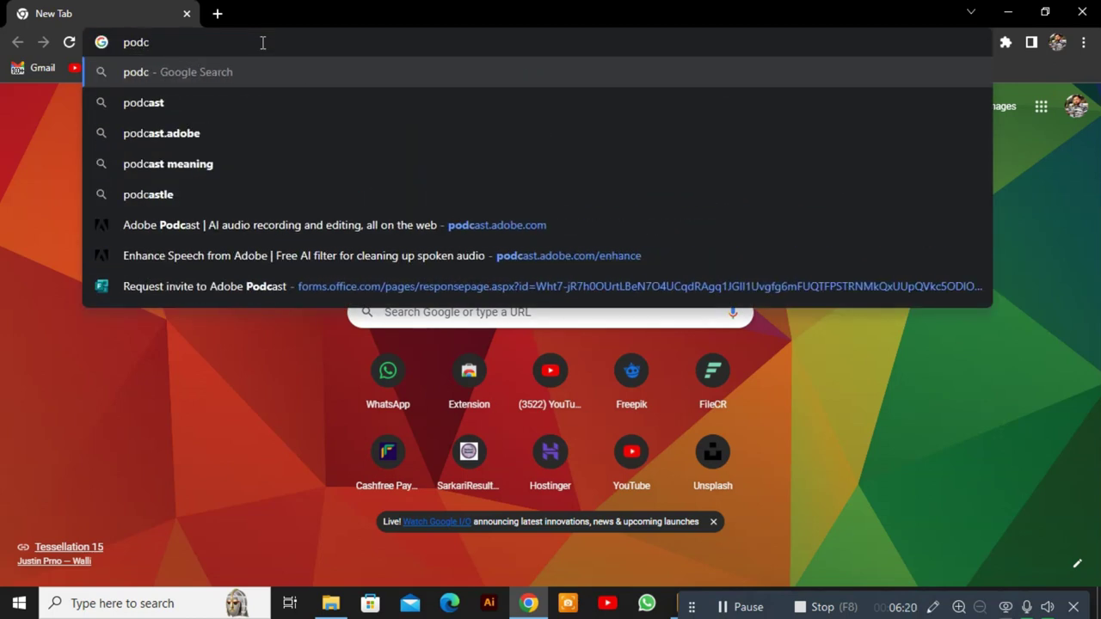
{"action": "left_click", "coordinate": [148, 135]}
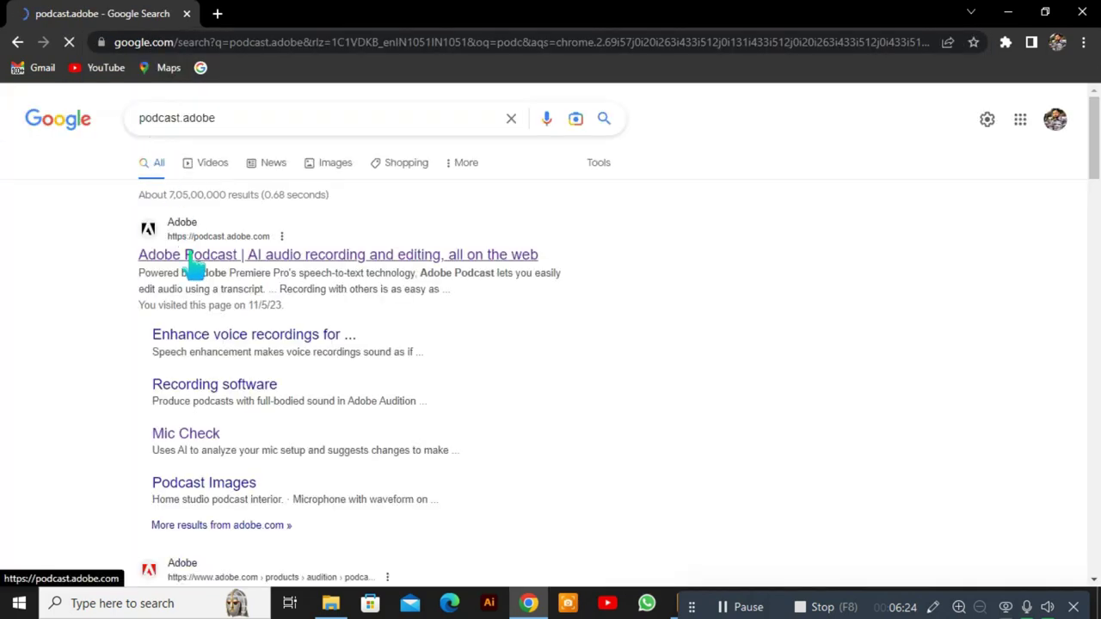
{"action": "left_click", "coordinate": [184, 256]}
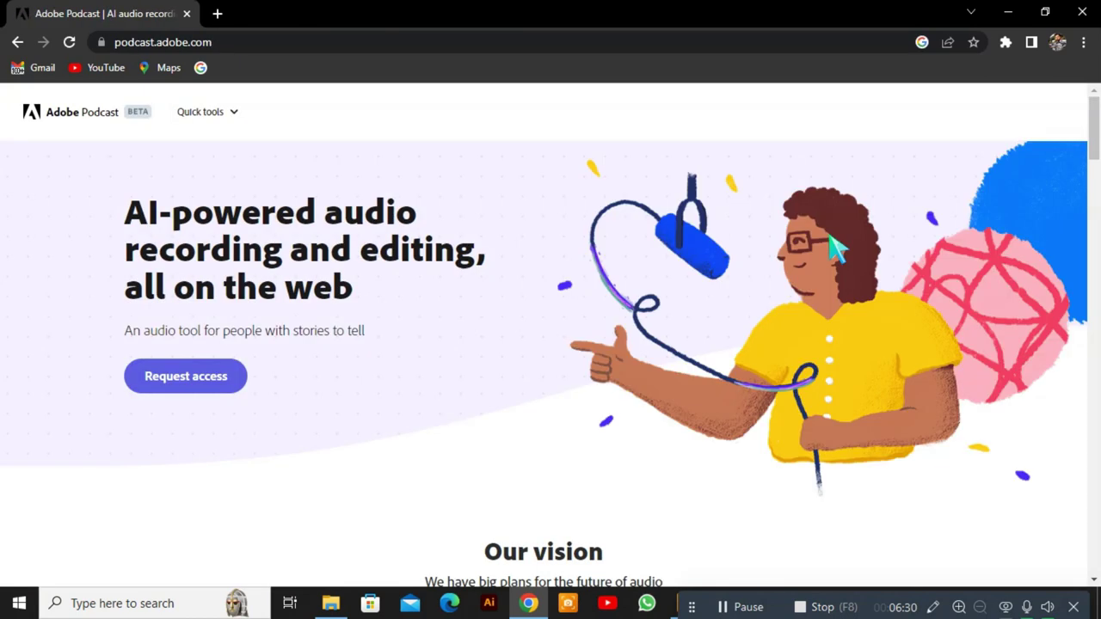
Request access to the Adobe Podcast beta from the account menu.
{"action": "left_click", "coordinate": [1053, 117]}
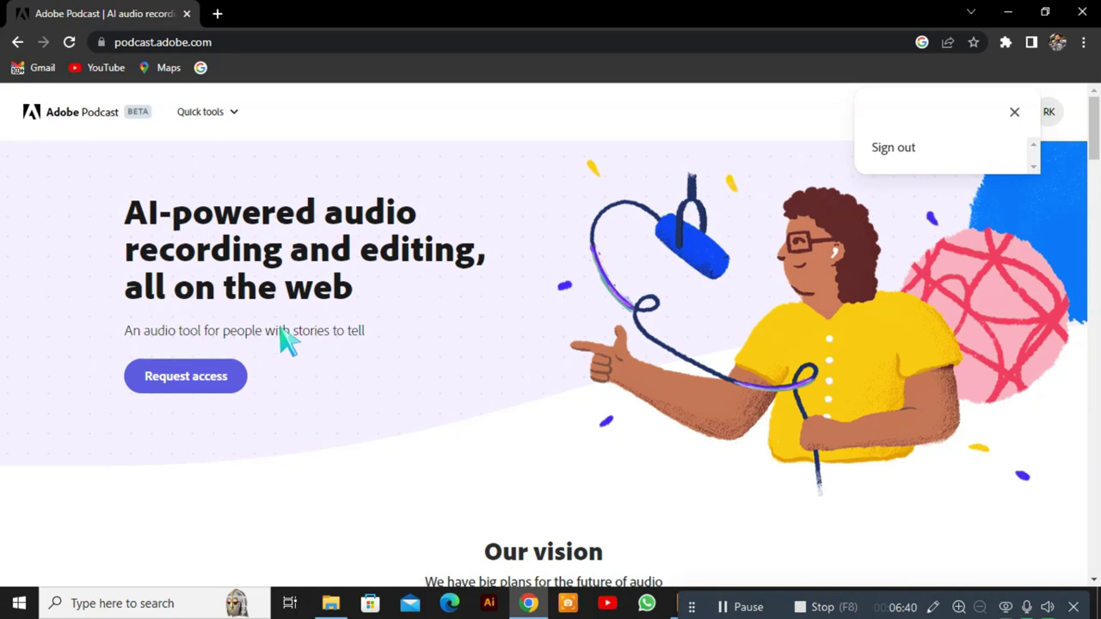
{"action": "left_click", "coordinate": [217, 382]}
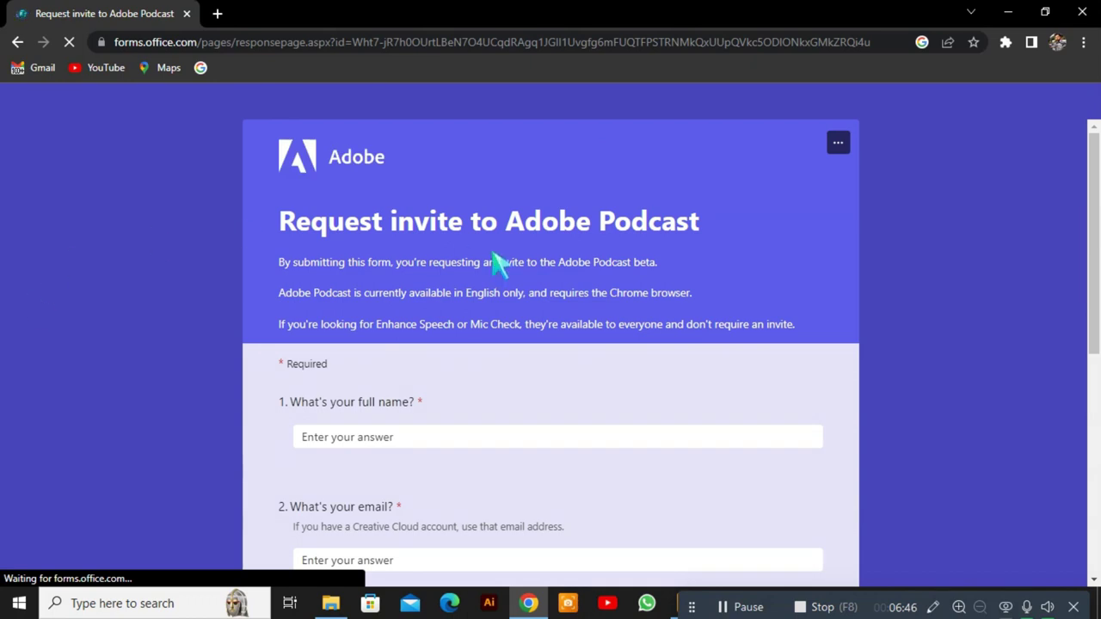
{"action": "scroll", "coordinate": [500, 267], "scroll_direction": "down", "scroll_amount": 1}
{"action": "scroll", "coordinate": [501, 267], "scroll_direction": "down", "scroll_amount": 5}
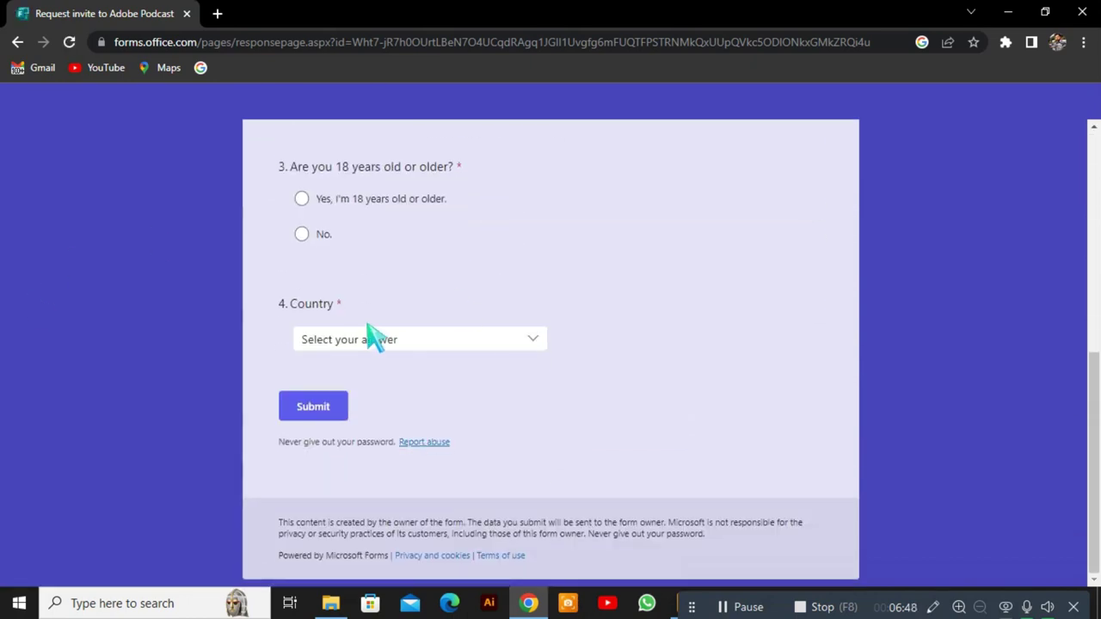
{"action": "scroll", "coordinate": [551, 308], "scroll_direction": "up", "scroll_amount": 6}
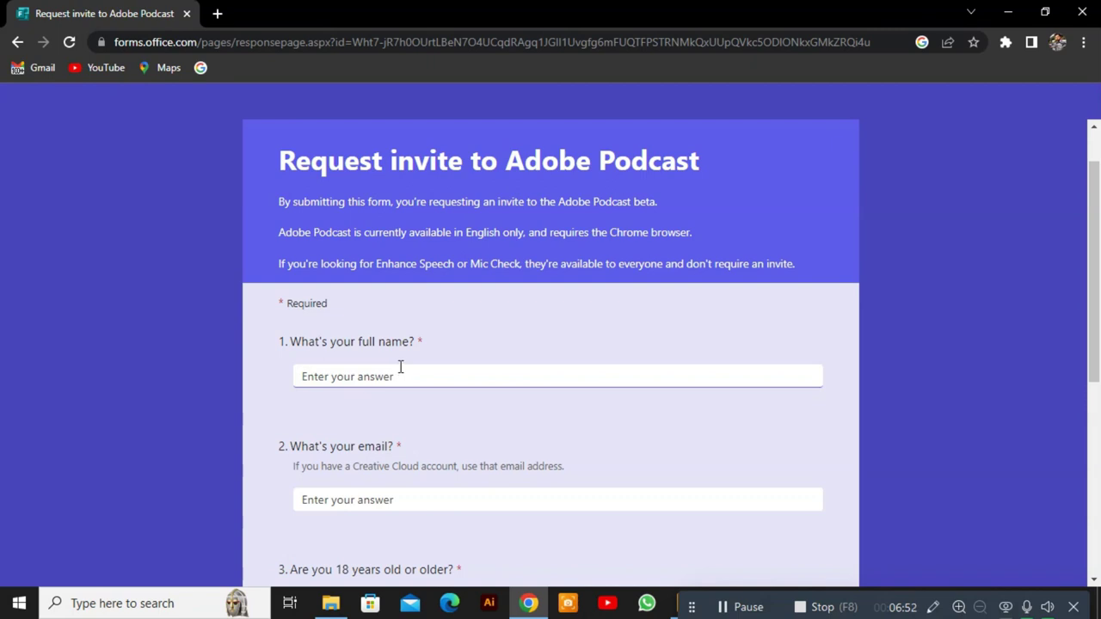
Fill in the full name and e-mail address, and confirm being 18 or older.
{"action": "left_click", "coordinate": [400, 368]}
{"action": "type", "text": "RAJKAMAL"}
{"action": "scroll", "coordinate": [370, 365], "scroll_direction": "down", "scroll_amount": 3}
{"action": "left_click", "coordinate": [428, 255]}
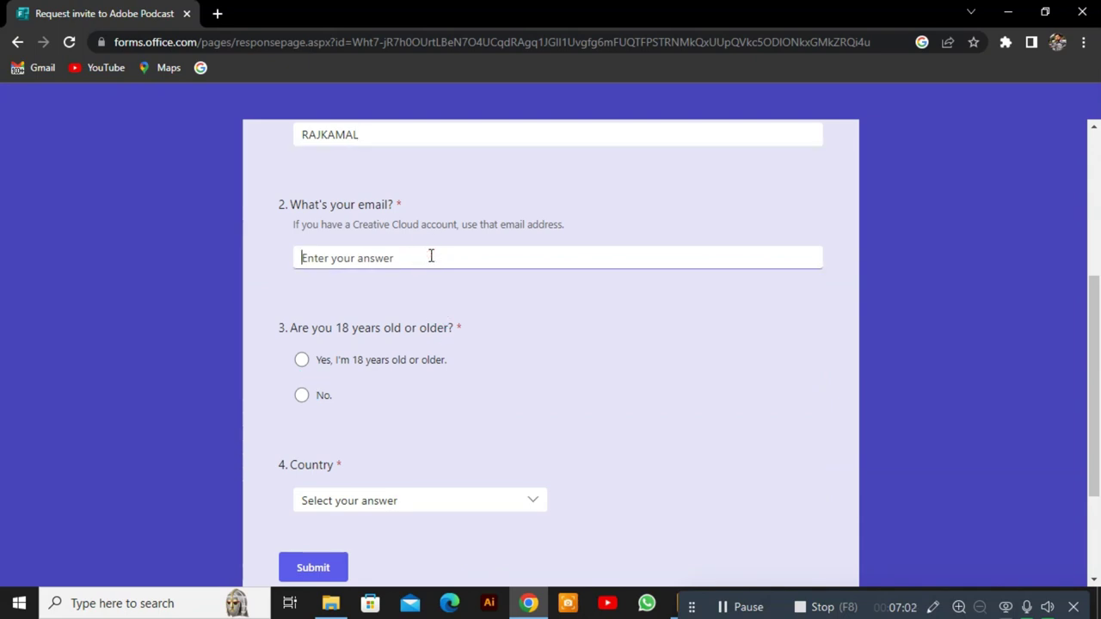
{"action": "left_click", "coordinate": [338, 360]}
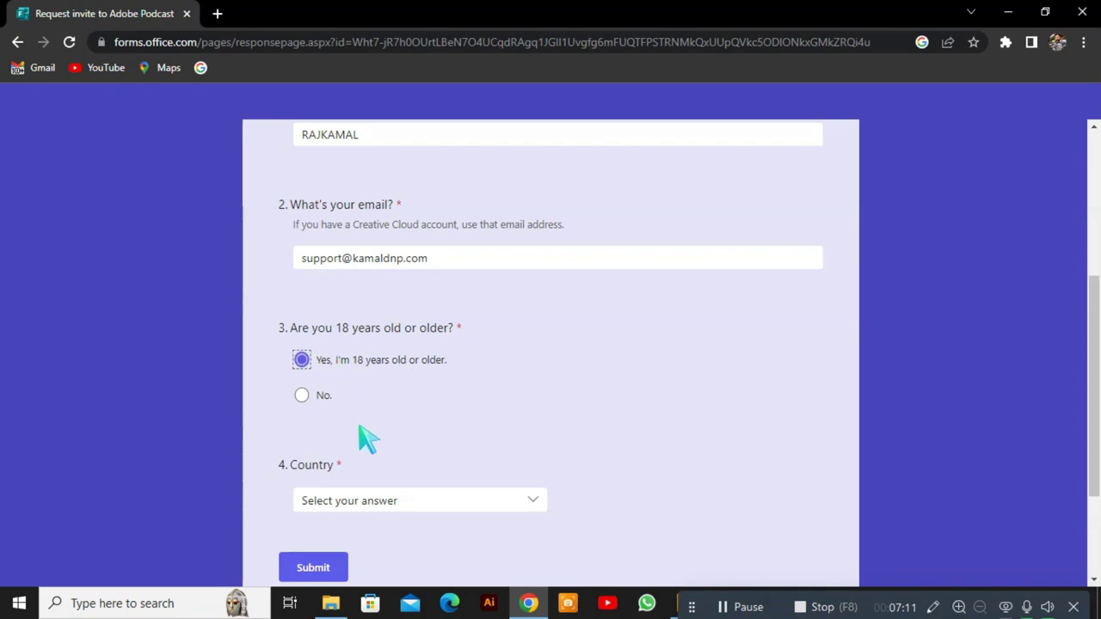
Choose India as the country, submit the invite request, and go to Enhance Speech.
{"action": "scroll", "coordinate": [368, 439], "scroll_direction": "down", "scroll_amount": 2}
{"action": "left_click", "coordinate": [371, 342]}
{"action": "scroll", "coordinate": [434, 458], "scroll_direction": "down", "scroll_amount": 15}
{"action": "scroll", "coordinate": [434, 459], "scroll_direction": "down", "scroll_amount": 15}
{"action": "scroll", "coordinate": [433, 444], "scroll_direction": "down", "scroll_amount": 3}
{"action": "left_click", "coordinate": [368, 427]}
{"action": "left_click", "coordinate": [317, 413]}
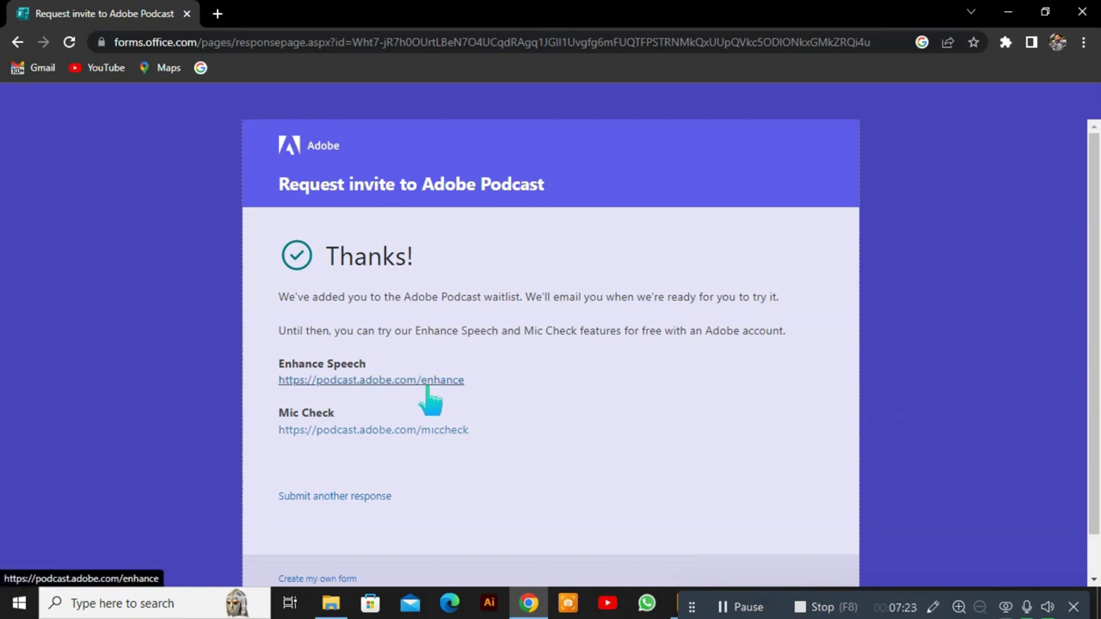
{"action": "left_click", "coordinate": [431, 380]}
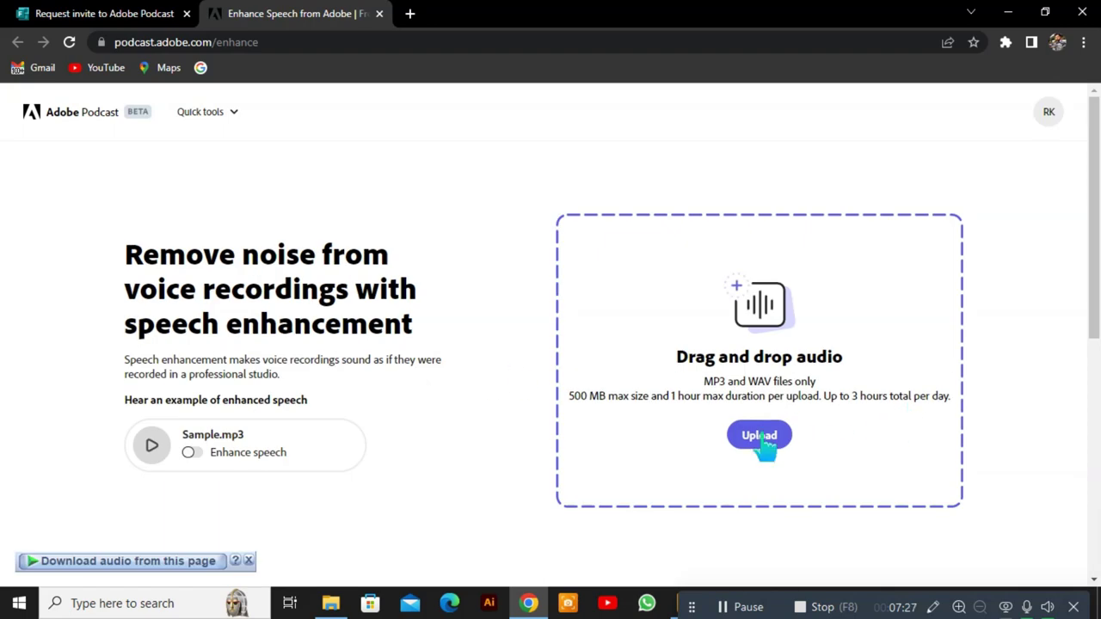
Upload 'demo audio 1' to Enhance Speech and let the enhancement finish processing.
{"action": "left_click", "coordinate": [764, 437]}
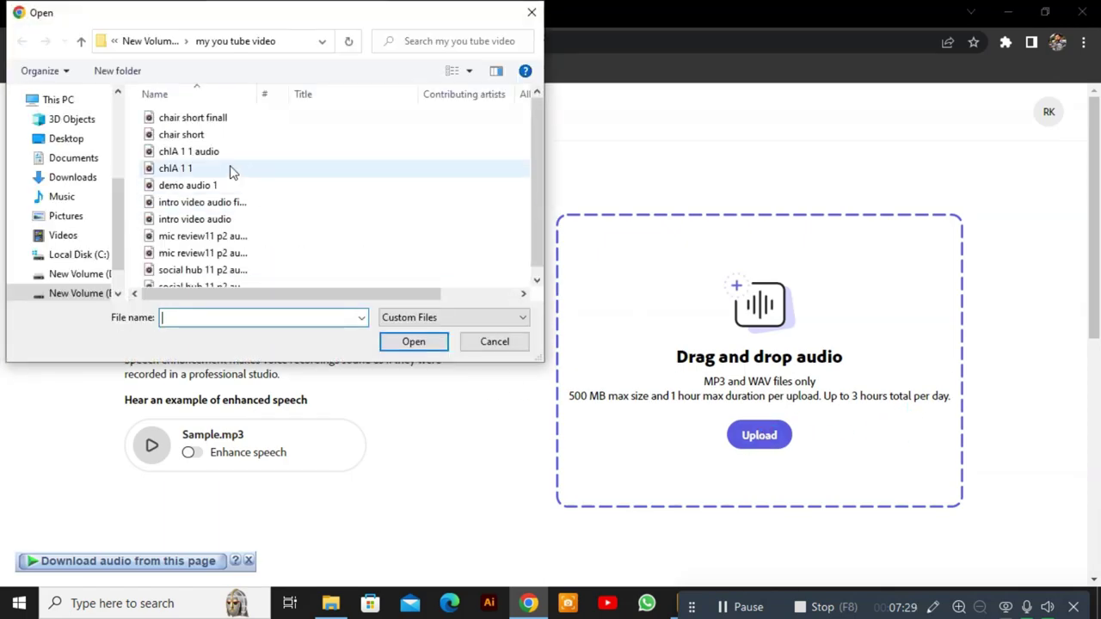
{"action": "scroll", "coordinate": [249, 172], "scroll_direction": "down", "scroll_amount": 1}
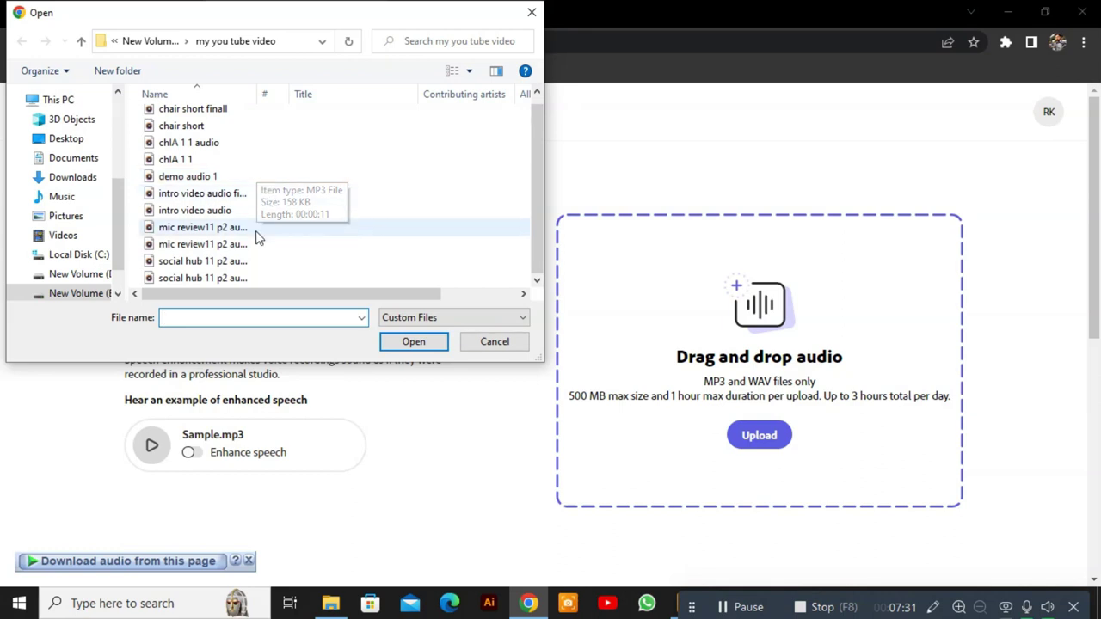
{"action": "left_click", "coordinate": [182, 176]}
{"action": "left_click", "coordinate": [388, 341]}
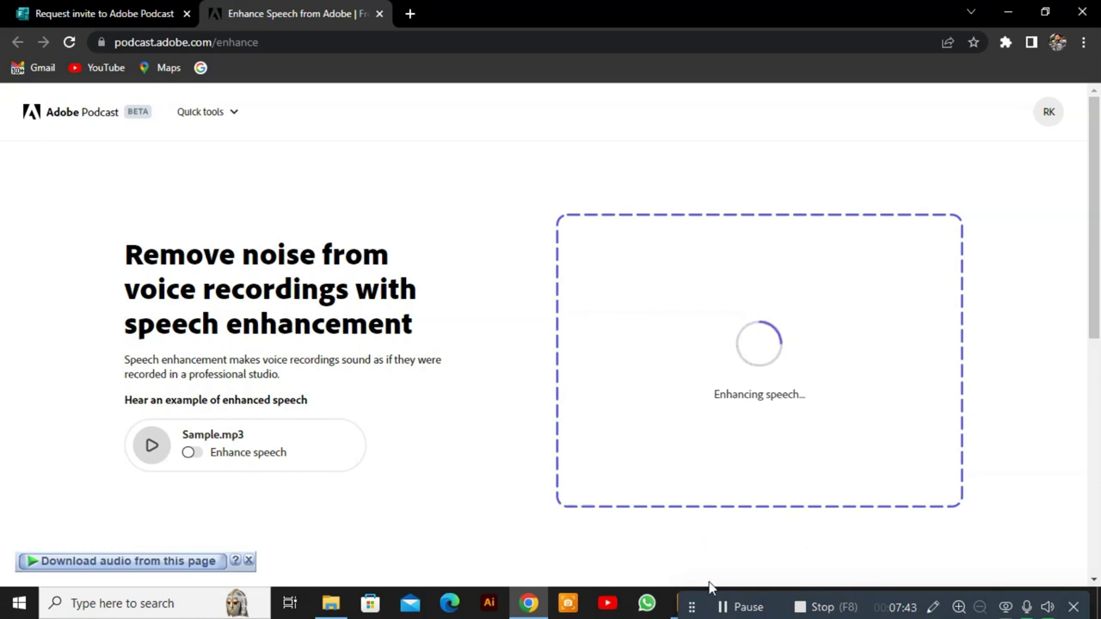
{"action": "left_click_drag", "start_coordinate": [694, 611], "coordinate": [65, 185]}
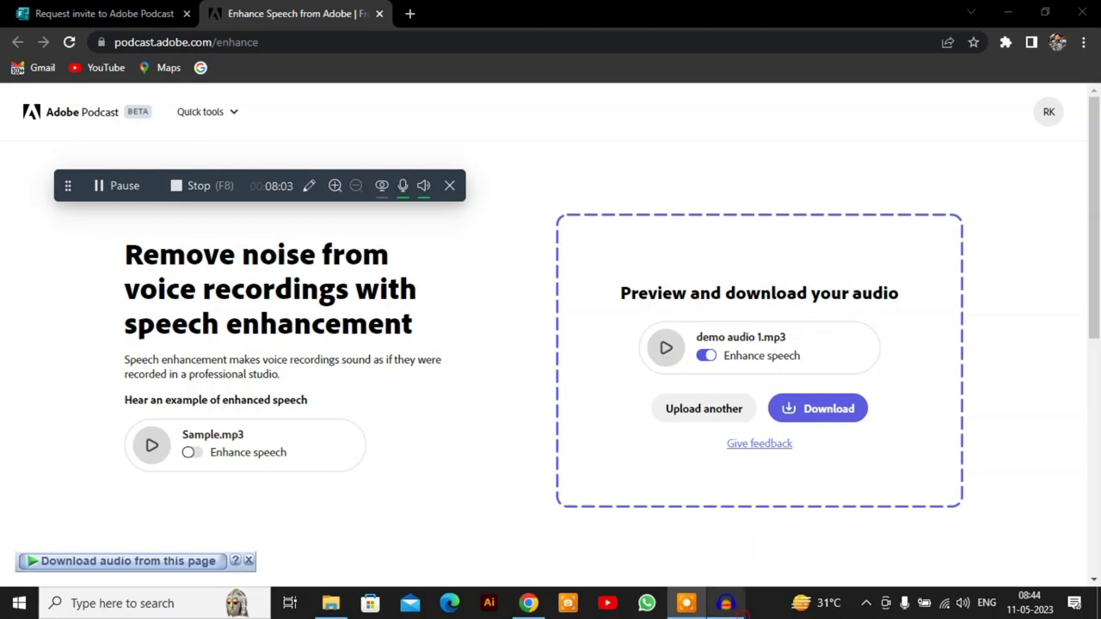
{"action": "left_click", "coordinate": [727, 603]}
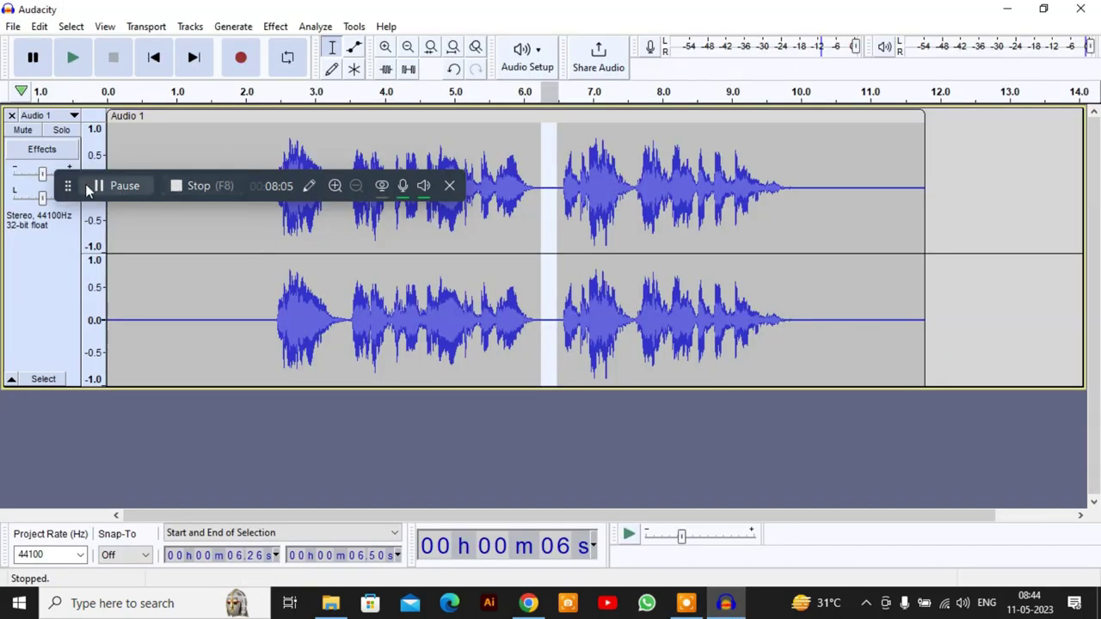
Play the unenhanced voice track in Audacity starting from about 2.38 s.
{"action": "left_click_drag", "start_coordinate": [67, 186], "coordinate": [671, 510]}
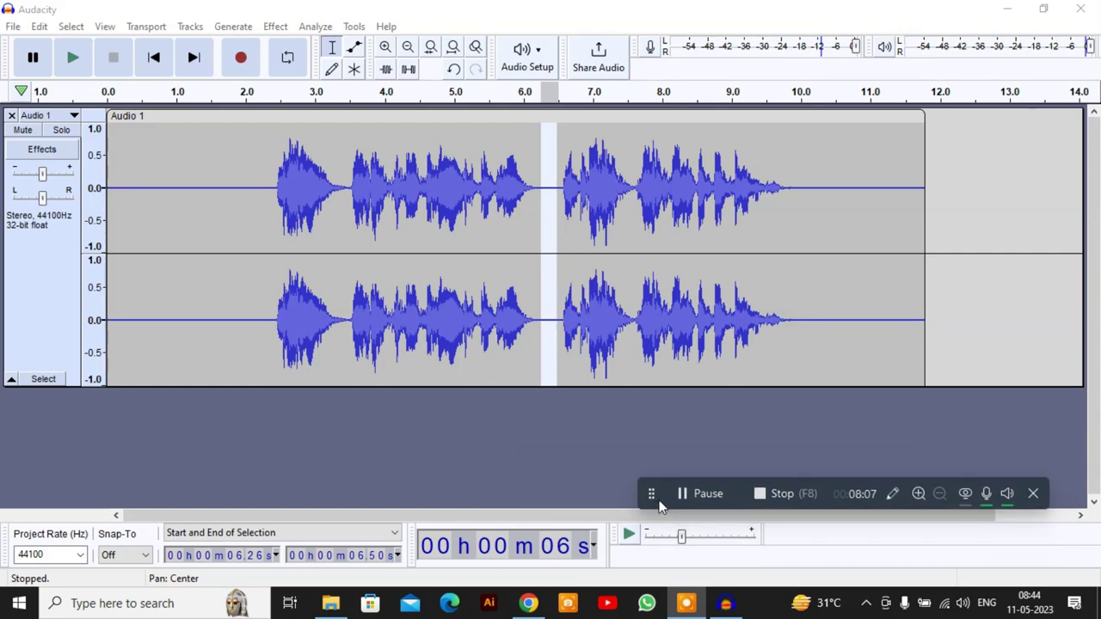
{"action": "left_click", "coordinate": [272, 191]}
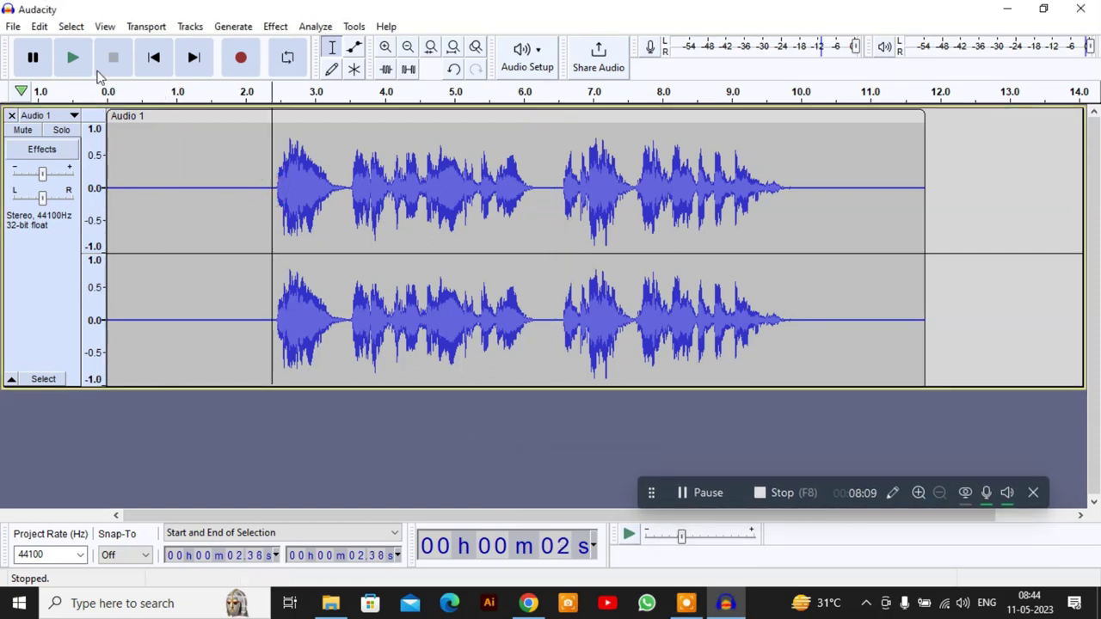
{"action": "left_click", "coordinate": [83, 64]}
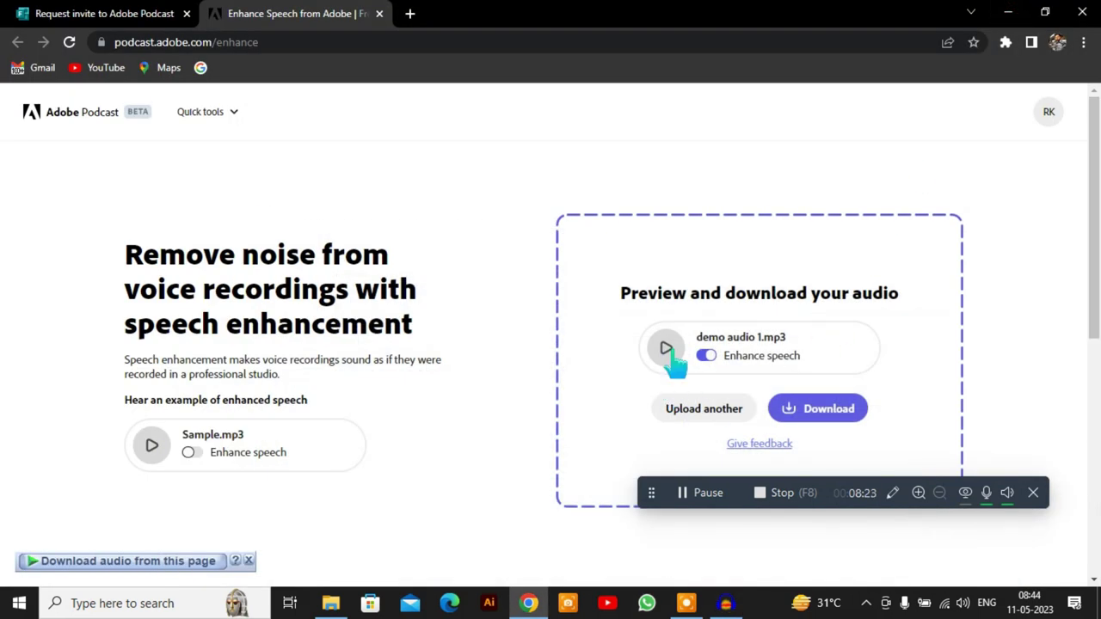
Preview the enhanced clip, save it as 'demo audio 1 (enhanced)', and open the downloaded file.
{"action": "left_click", "coordinate": [666, 348]}
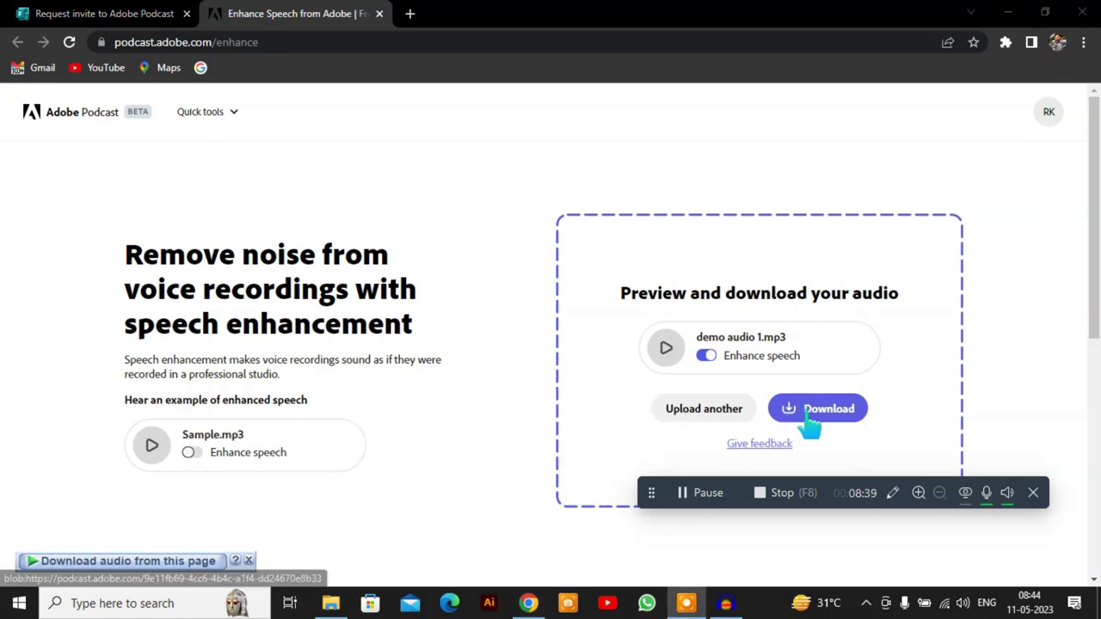
{"action": "left_click", "coordinate": [809, 414]}
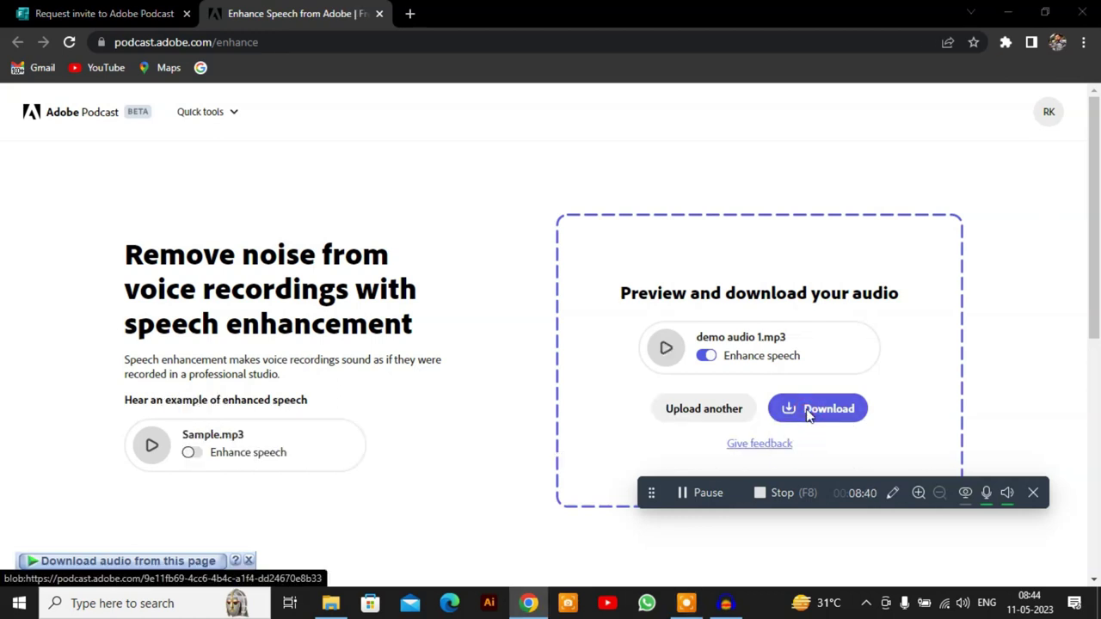
{"action": "left_click", "coordinate": [405, 341]}
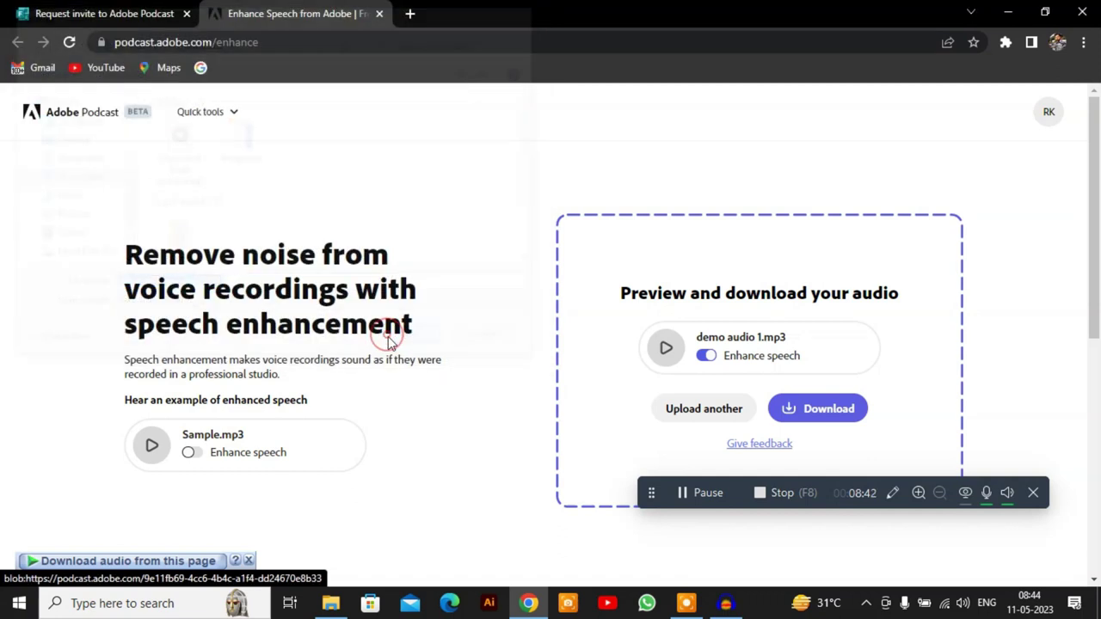
{"action": "left_click", "coordinate": [249, 560]}
{"action": "left_click", "coordinate": [98, 577]}
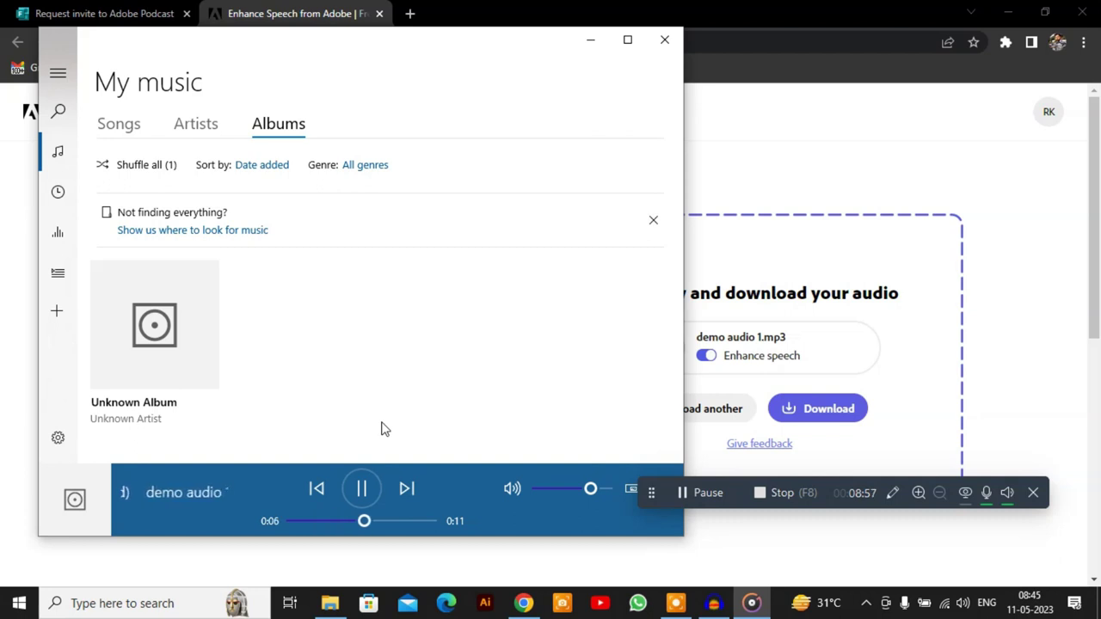
Close Groove Music after listening and scroll down the Enhance Speech page.
{"action": "left_click", "coordinate": [663, 42]}
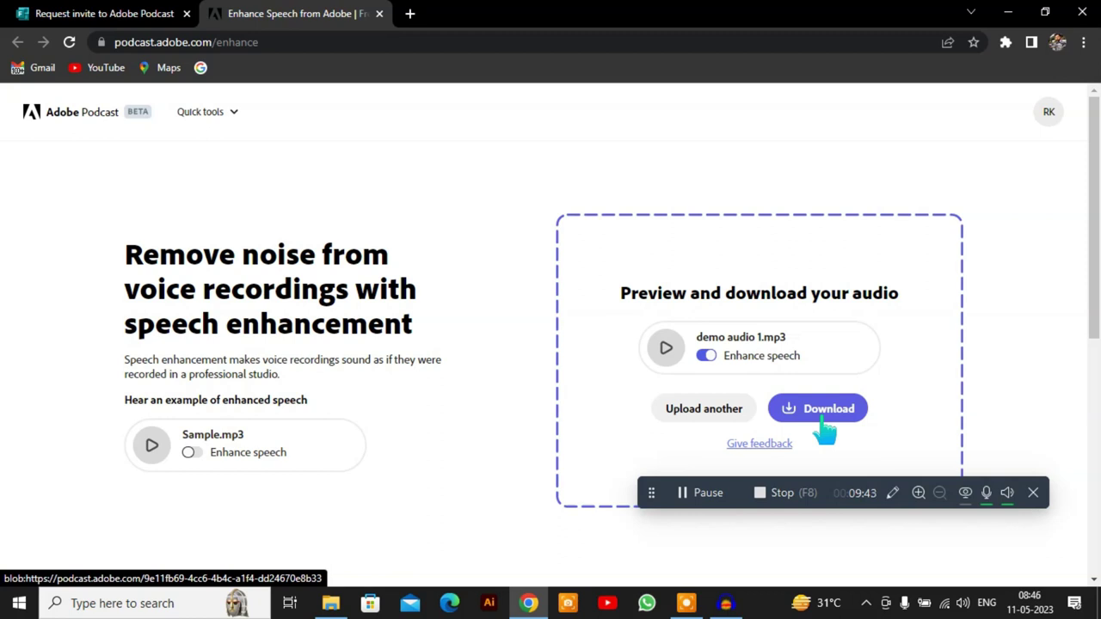
{"action": "scroll", "coordinate": [790, 375], "scroll_direction": "down", "scroll_amount": 3}
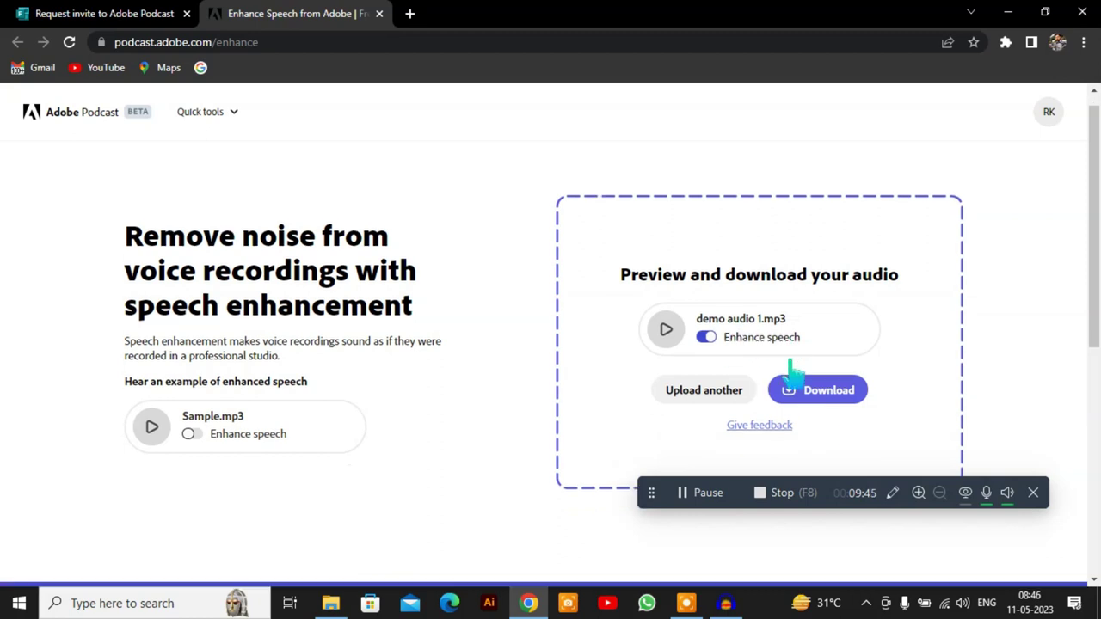
{"action": "scroll", "coordinate": [790, 374], "scroll_direction": "down", "scroll_amount": 2}
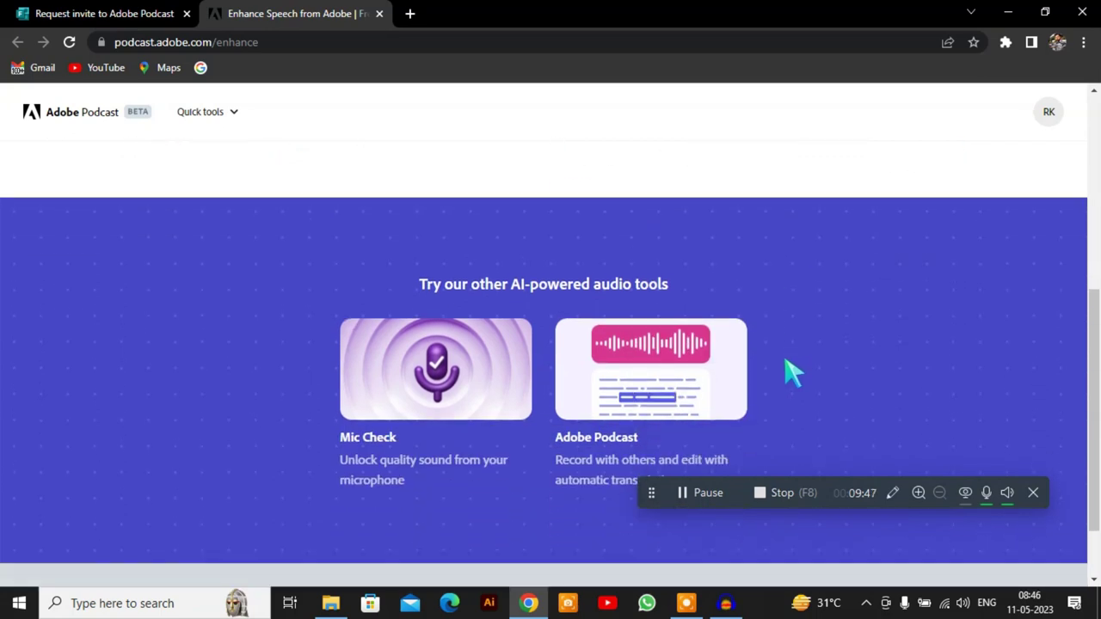